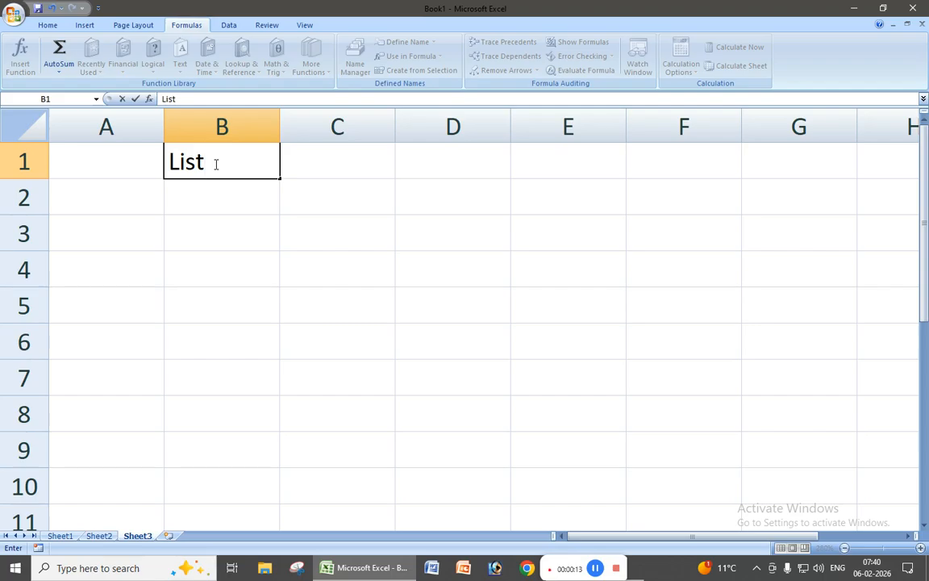
# Enter the column headings List1 in B1 and List2 in C1
pyautogui.press('Tab')
pyautogui.write('Lit')
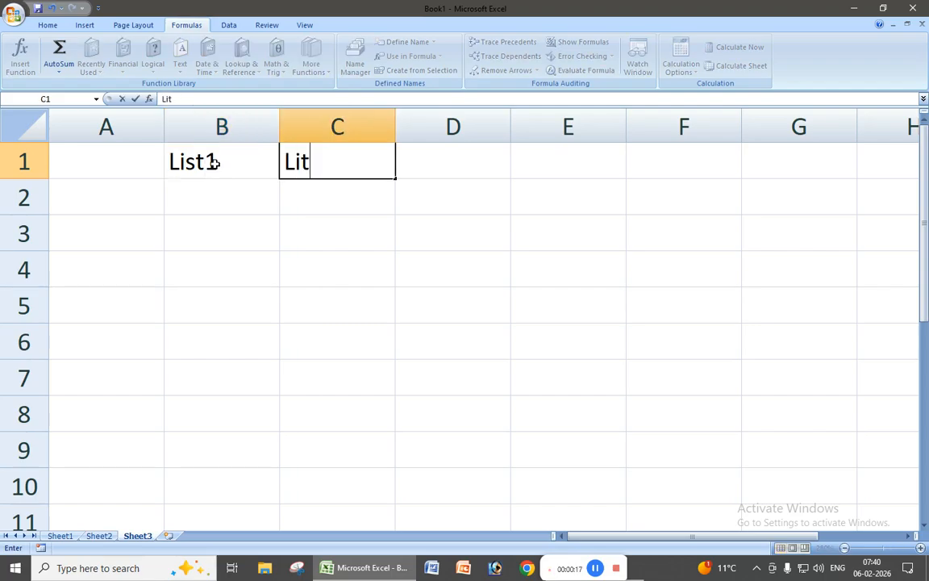
pyautogui.press('BackSpace')
pyautogui.write('st2')
pyautogui.press('Return')
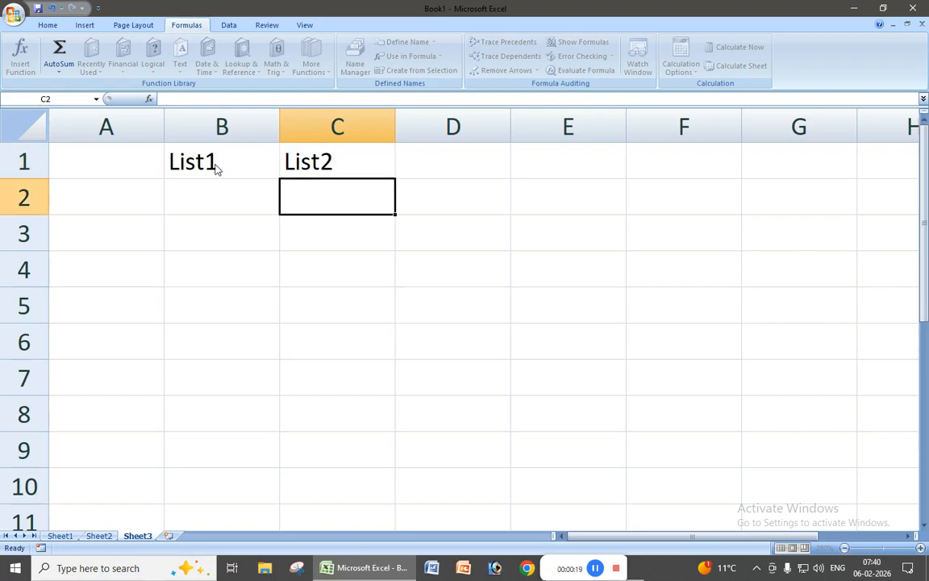
# Fill the range B2:C10 with random two-digit numbers using the formula =RANDBETWEEN(10,99)
pyautogui.moveTo(214, 186); pyautogui.dragTo(323, 482)
pyautogui.write('=ra')
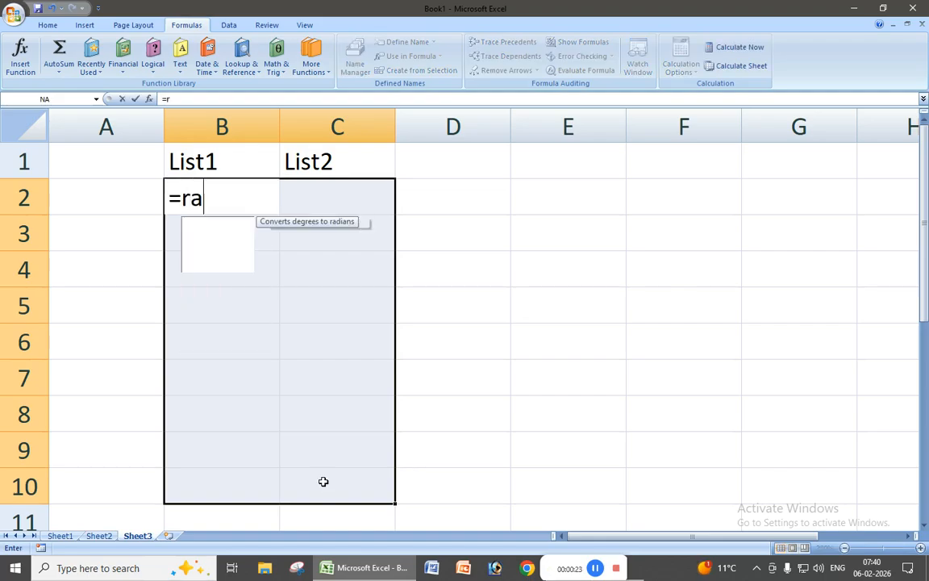
pyautogui.write('nd')
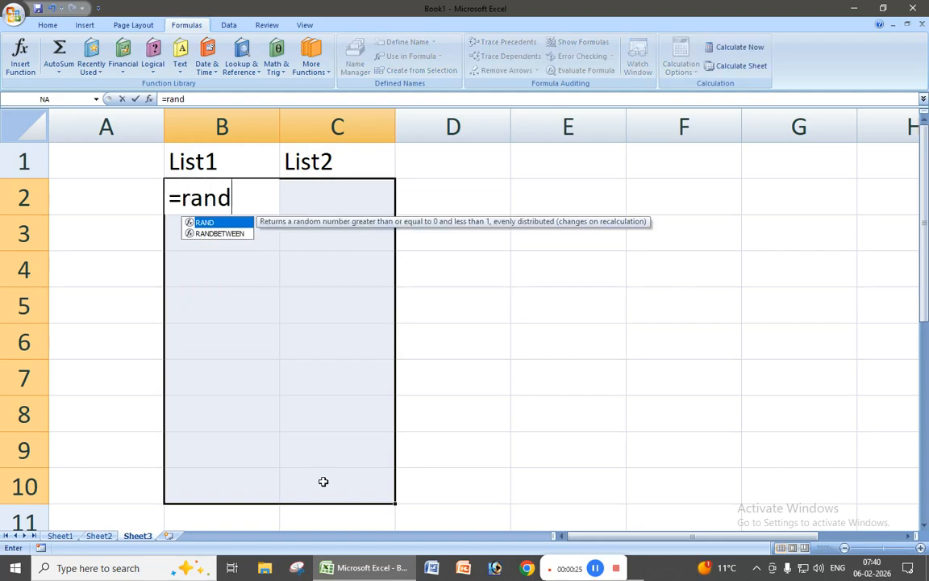
pyautogui.press('Down')
pyautogui.press('Tab')
pyautogui.write('1')
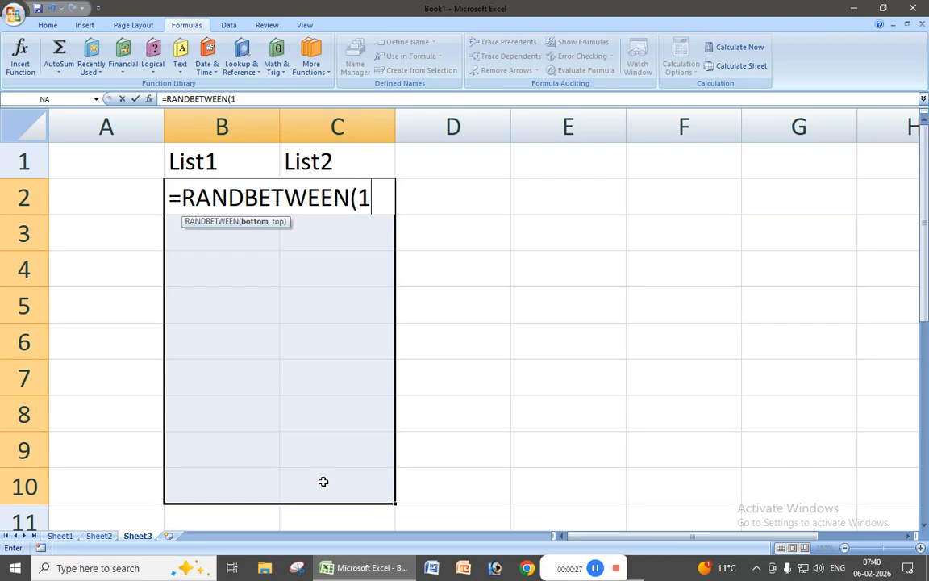
pyautogui.write('0,99')
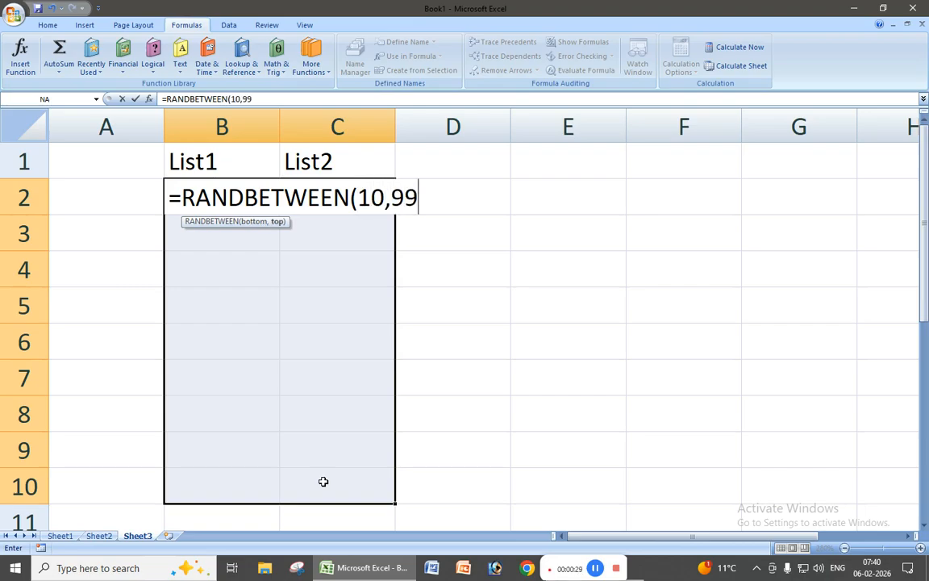
pyautogui.write(')')
pyautogui.hotkey('ctrl', 'Return')
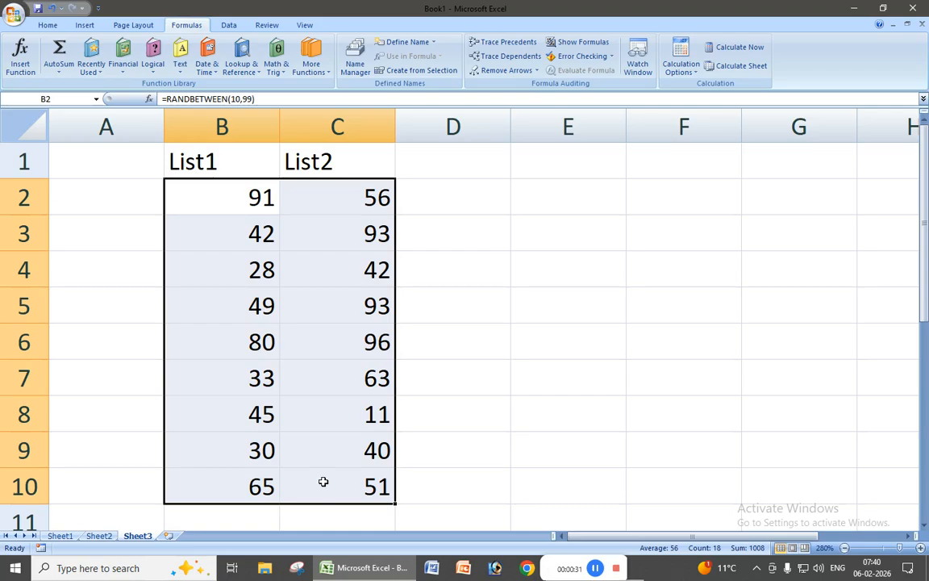
# Convert the random-number formulas in B2:C10 to fixed numbers by copying and pasting them in place as values
pyautogui.rightClick(188, 211)
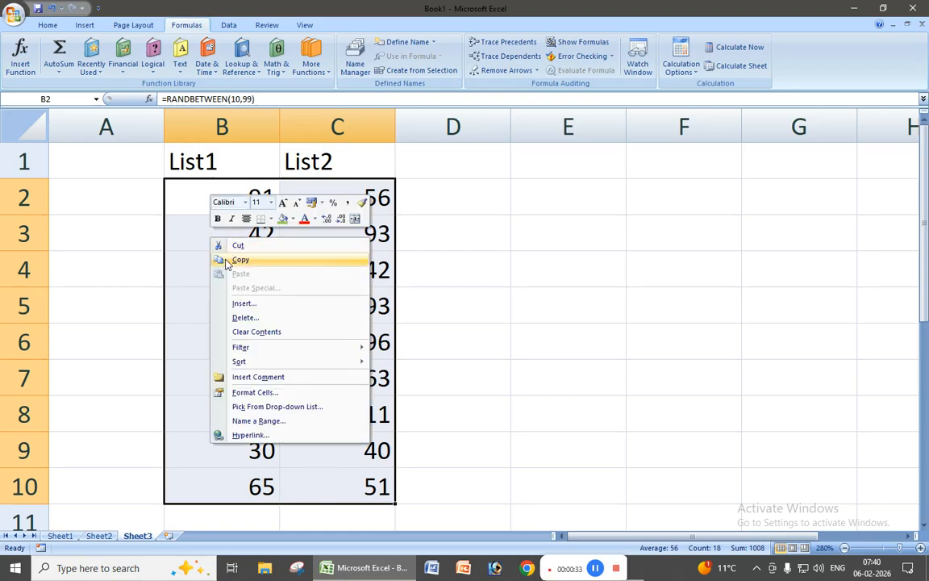
pyautogui.click(221, 246)
pyautogui.rightClick(199, 216)
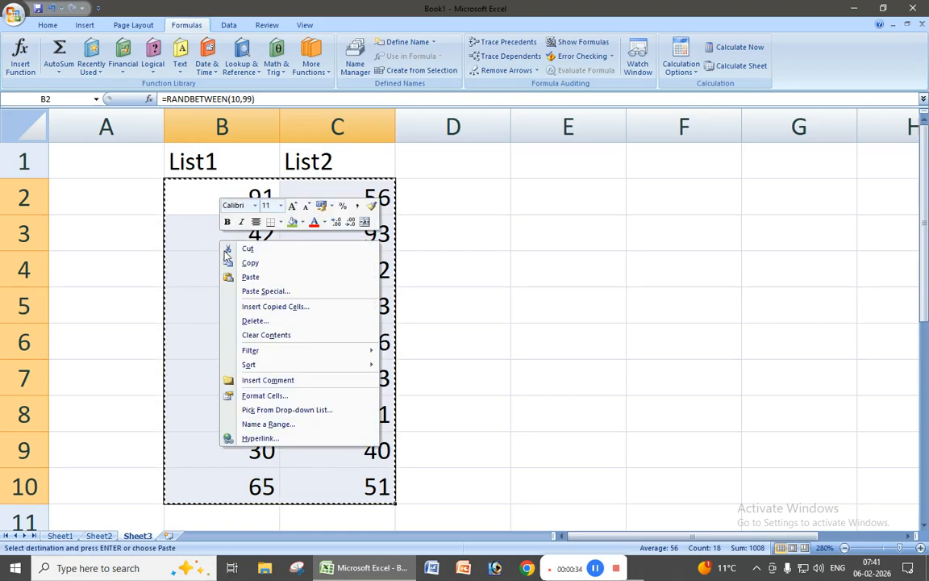
pyautogui.click(242, 290)
pyautogui.click(164, 241)
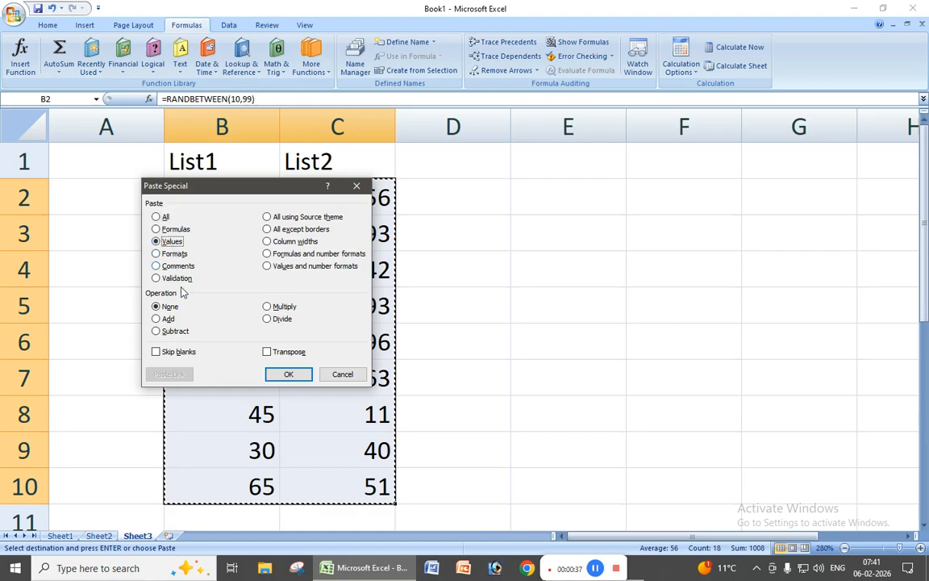
pyautogui.click(289, 375)
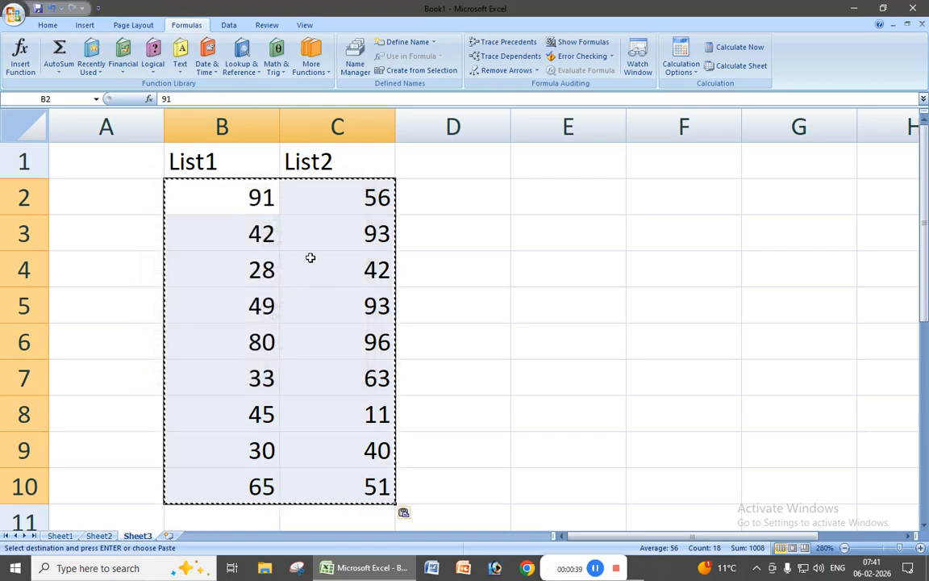
# Center the numbers in B2:C10 and the headings in B1:C1 horizontally
pyautogui.click(48, 25)
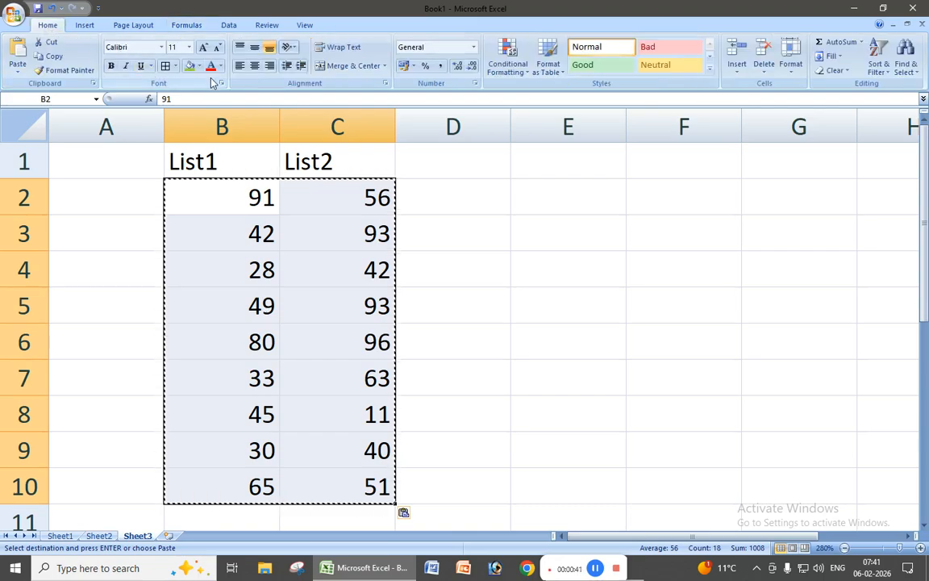
pyautogui.click(255, 65)
pyautogui.moveTo(275, 161); pyautogui.dragTo(301, 161)
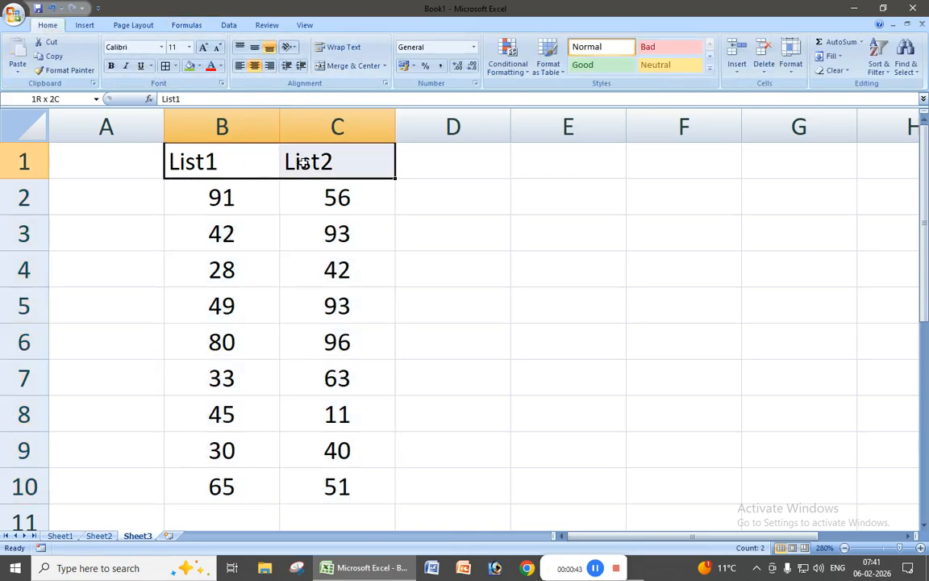
pyautogui.click(255, 66)
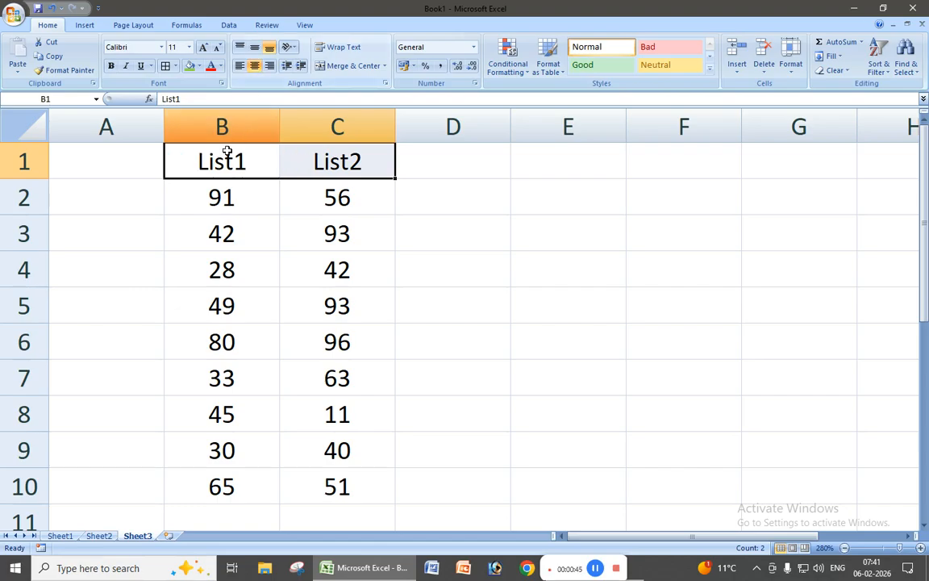
# Apply all borders to the table range B1:C10
pyautogui.moveTo(191, 160); pyautogui.dragTo(332, 481)
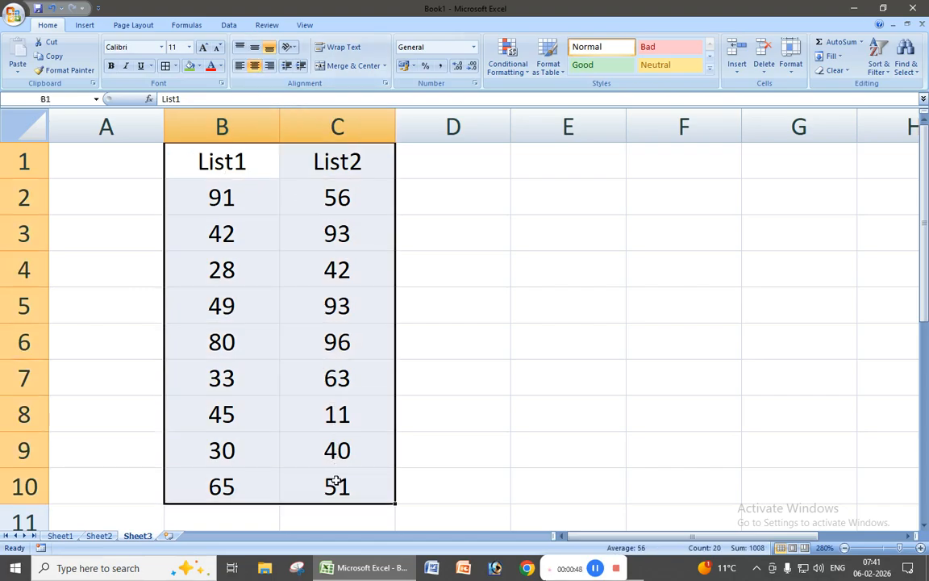
pyautogui.click(173, 65)
pyautogui.click(177, 189)
pyautogui.click(292, 252)
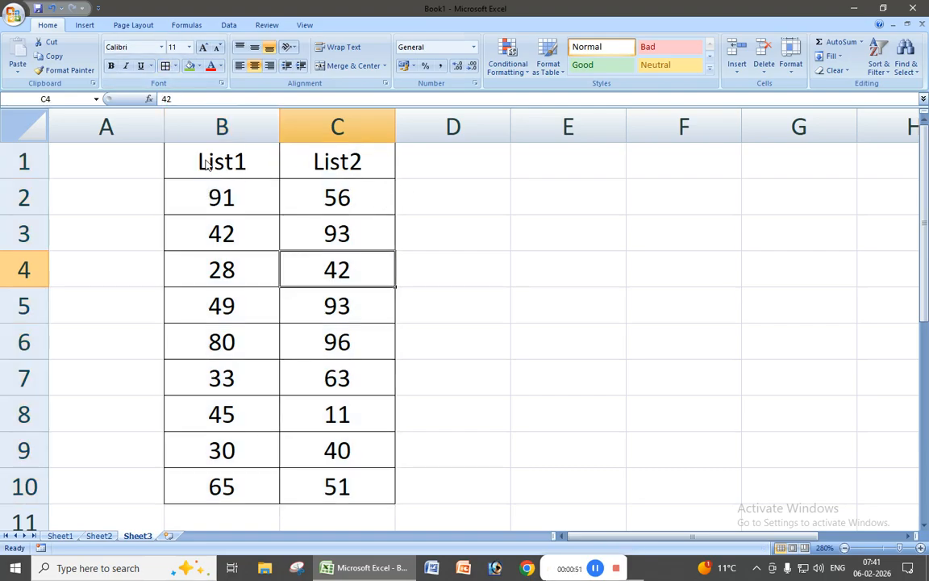
# Give the List1 and List2 heading cells a green fill and bold text
pyautogui.moveTo(216, 163); pyautogui.dragTo(327, 160)
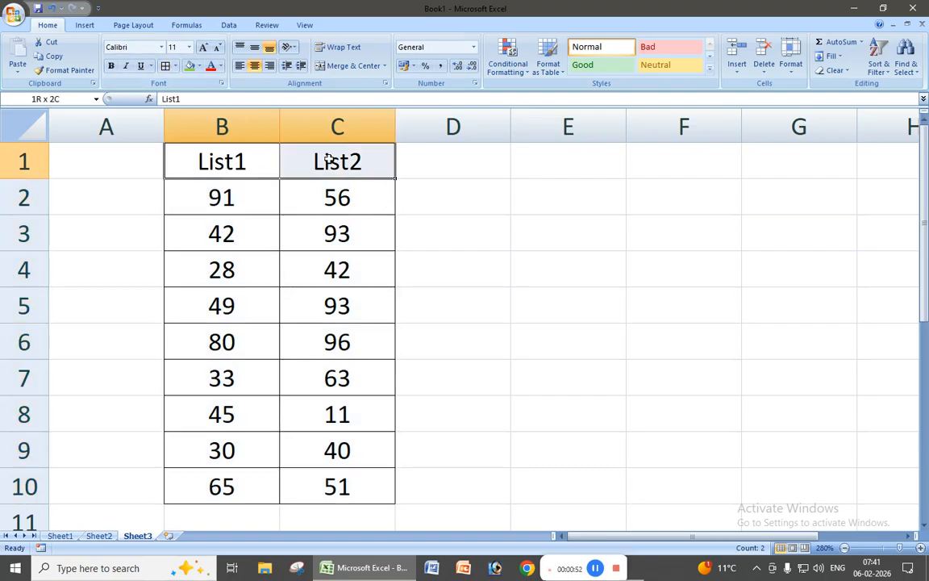
pyautogui.click(191, 65)
pyautogui.click(110, 65)
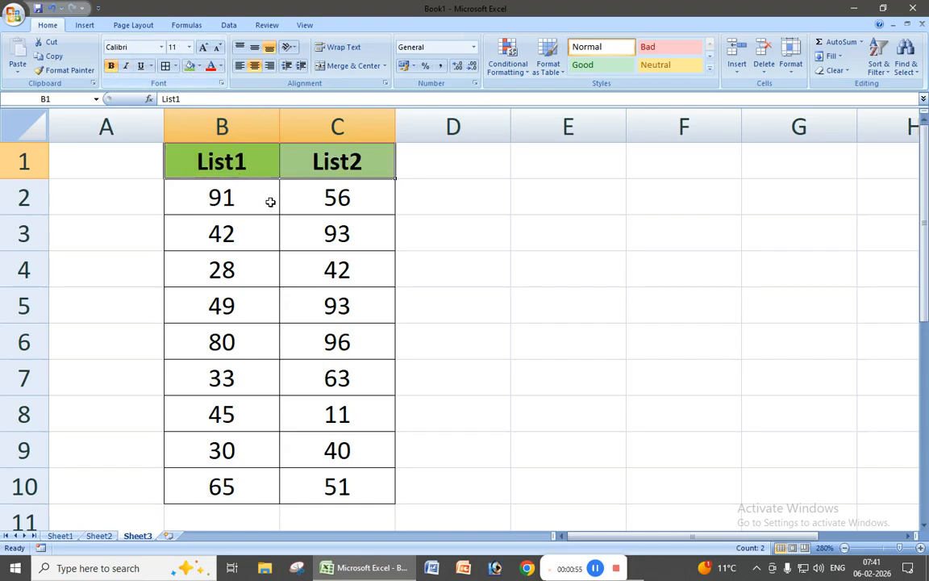
pyautogui.click(337, 262)
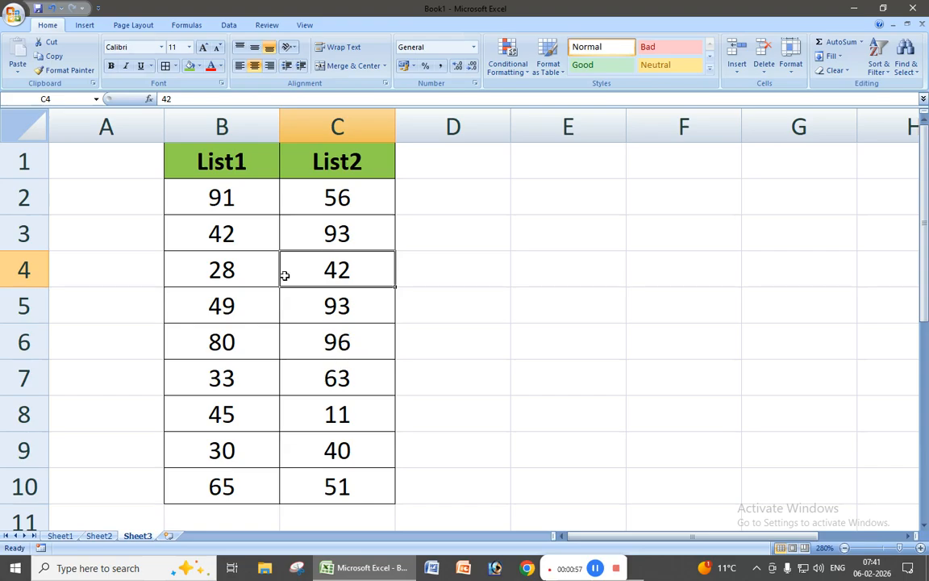
# Replace the numbers in C8 and B9 with the text lookalikes II and 3O, using letters in place of digits
pyautogui.click(360, 419)
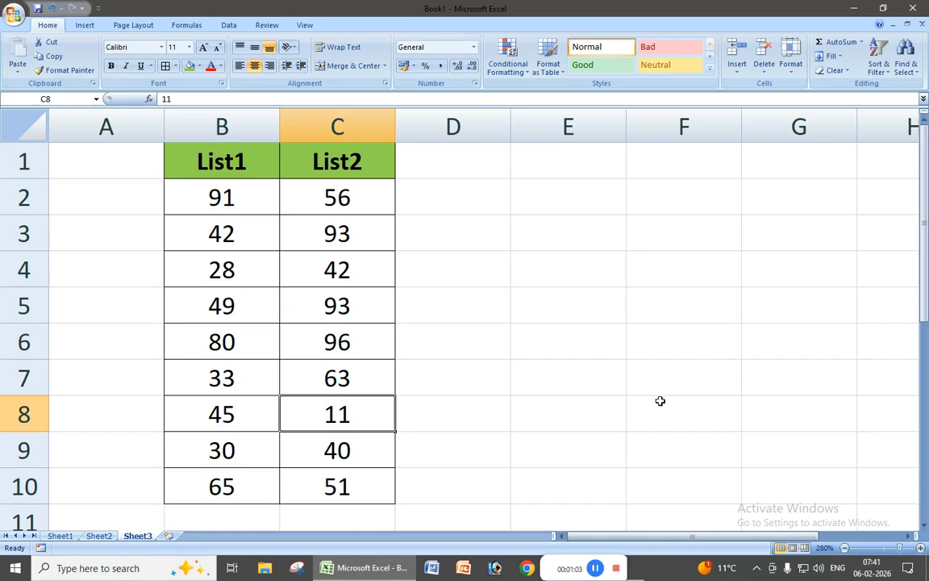
pyautogui.write('II')
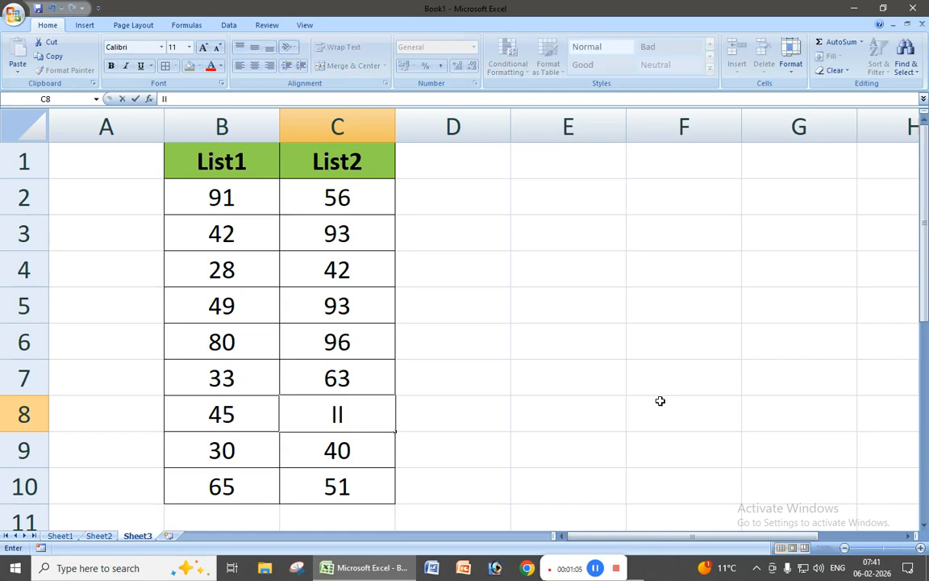
pyautogui.press('Return')
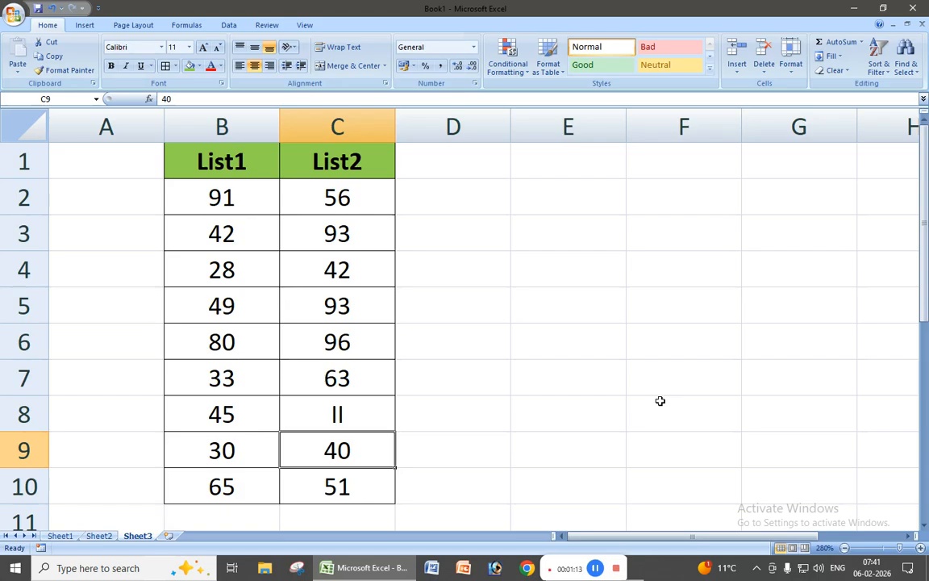
pyautogui.press('Left')
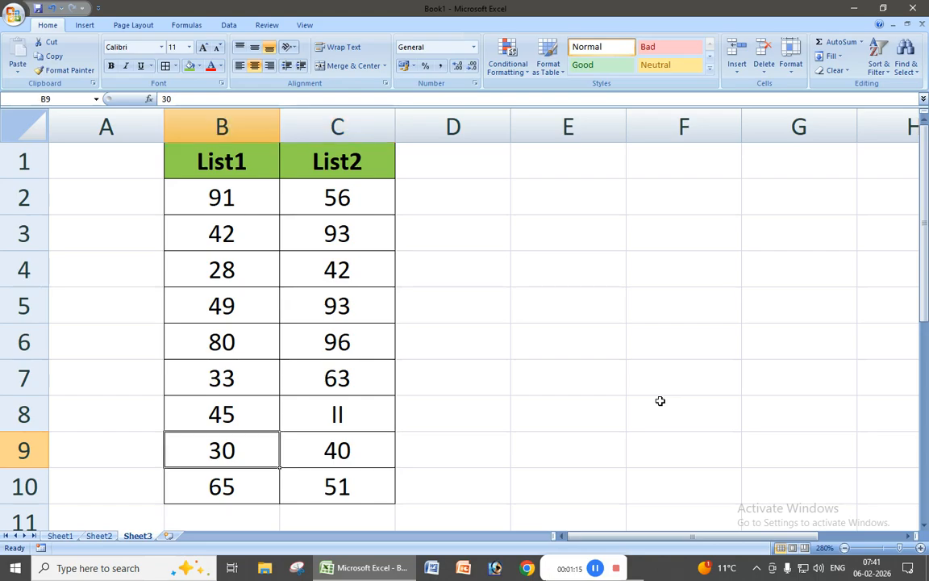
pyautogui.write('3O')
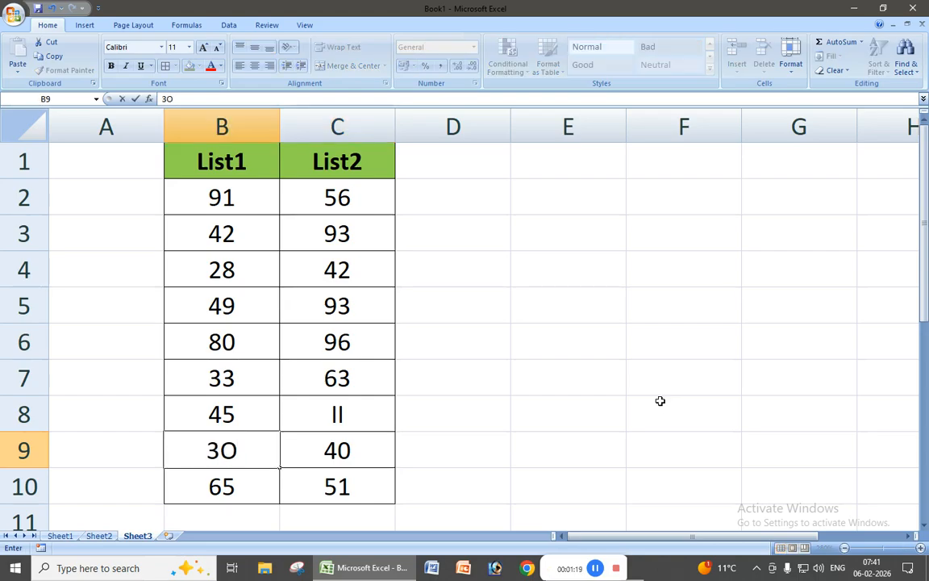
pyautogui.press('Return')
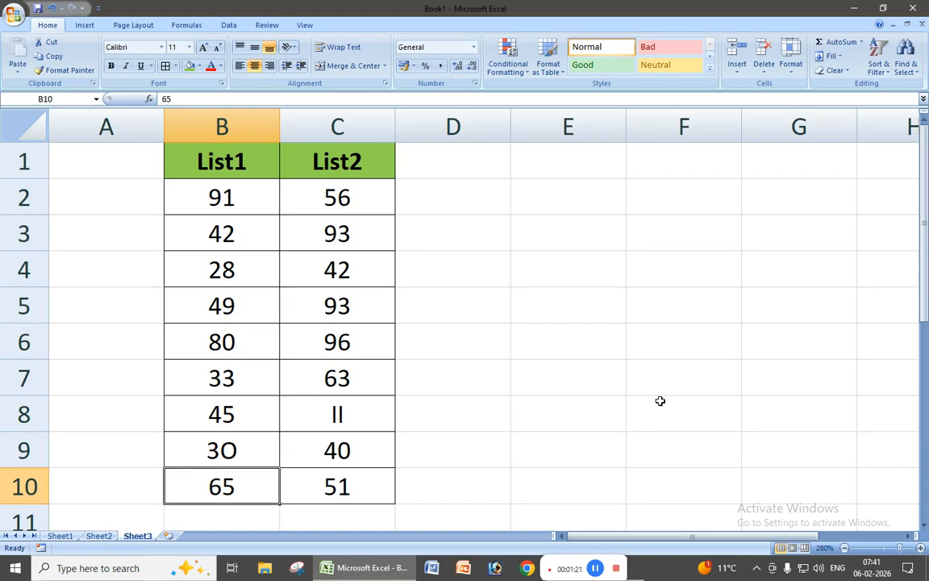
# Replace the first List1 number in B2 with 9l, using a lowercase letter L in place of the digit one
pyautogui.press('Up')
pyautogui.press('Up')
pyautogui.press('Up')
pyautogui.press('Up')
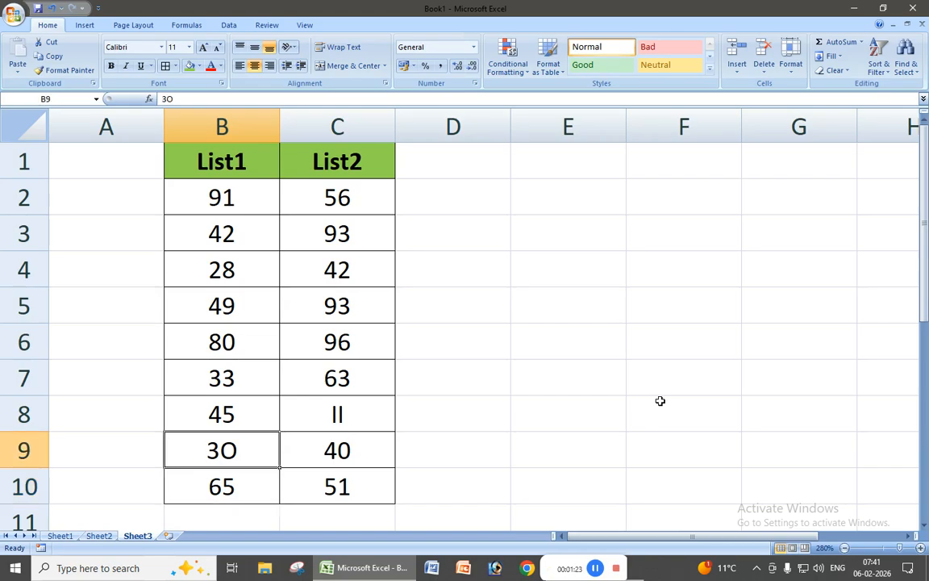
pyautogui.press('Up')
pyautogui.press('Up')
pyautogui.press('Up')
pyautogui.press('Up')
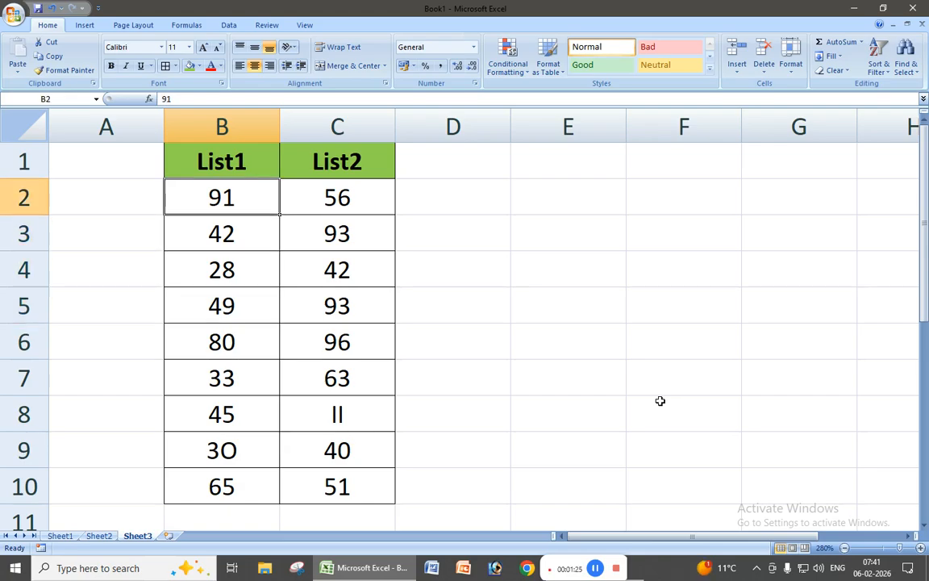
pyautogui.write('9l')
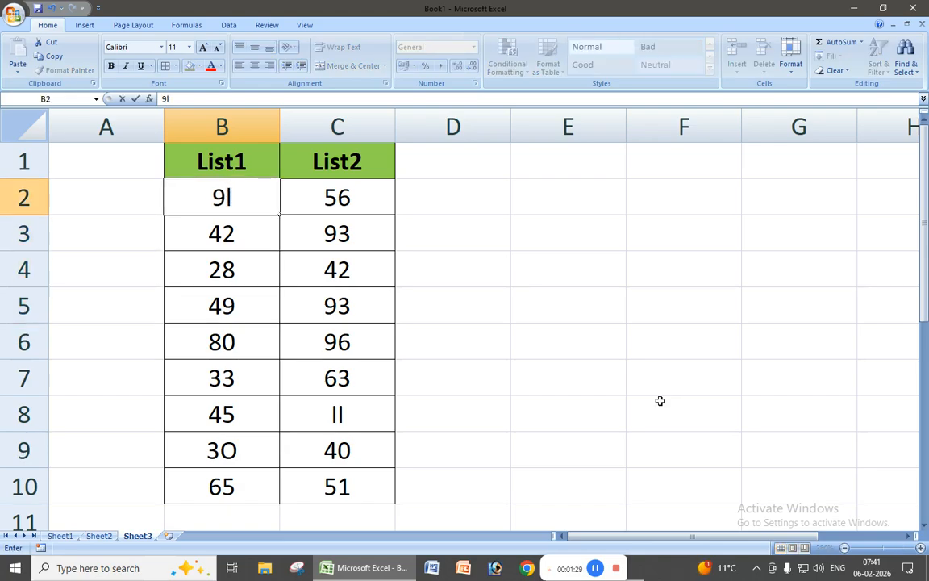
pyautogui.press('Return')
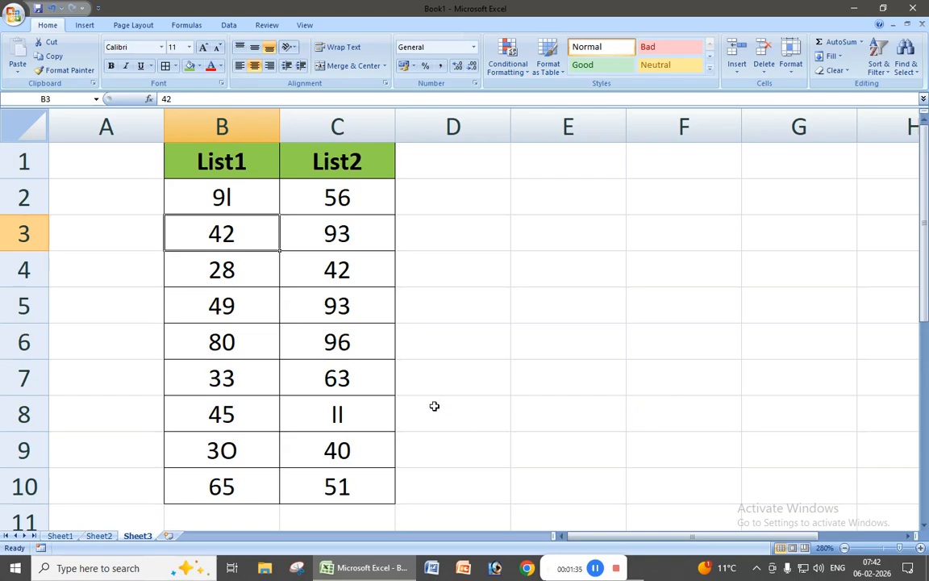
pyautogui.click(212, 181)
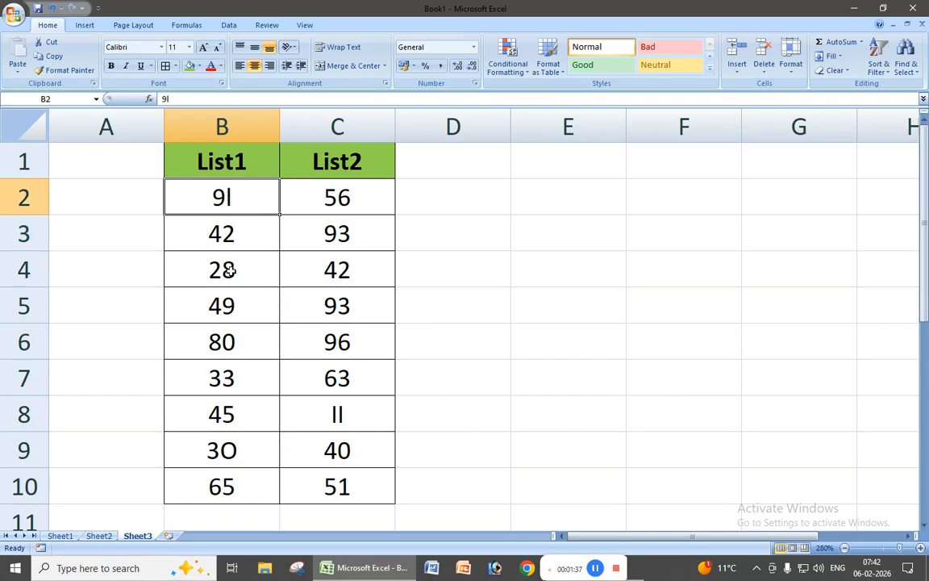
pyautogui.click(240, 452)
pyautogui.click(359, 418)
pyautogui.click(445, 413)
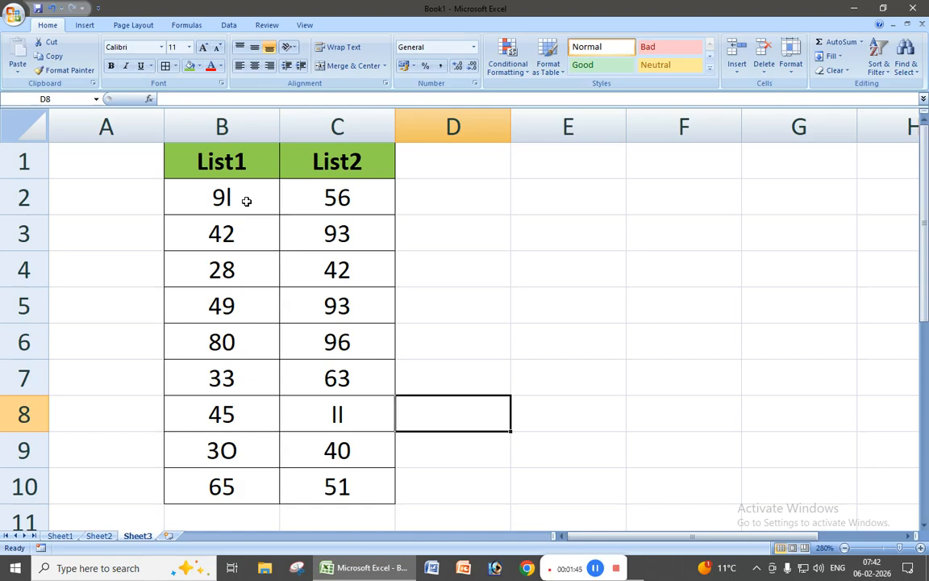
pyautogui.click(246, 201)
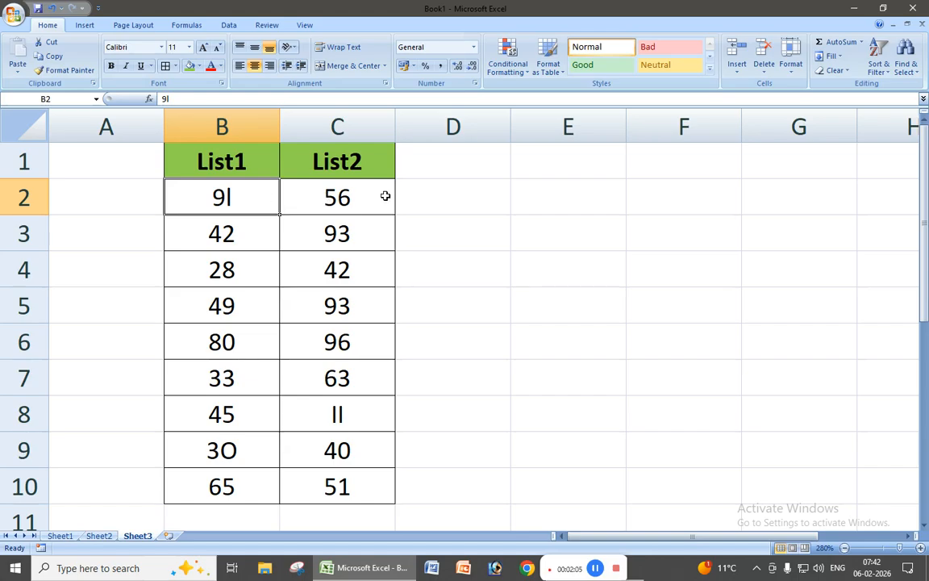
# Enter the heading IFERROR in D1, beside the List2 heading
pyautogui.click(456, 188)
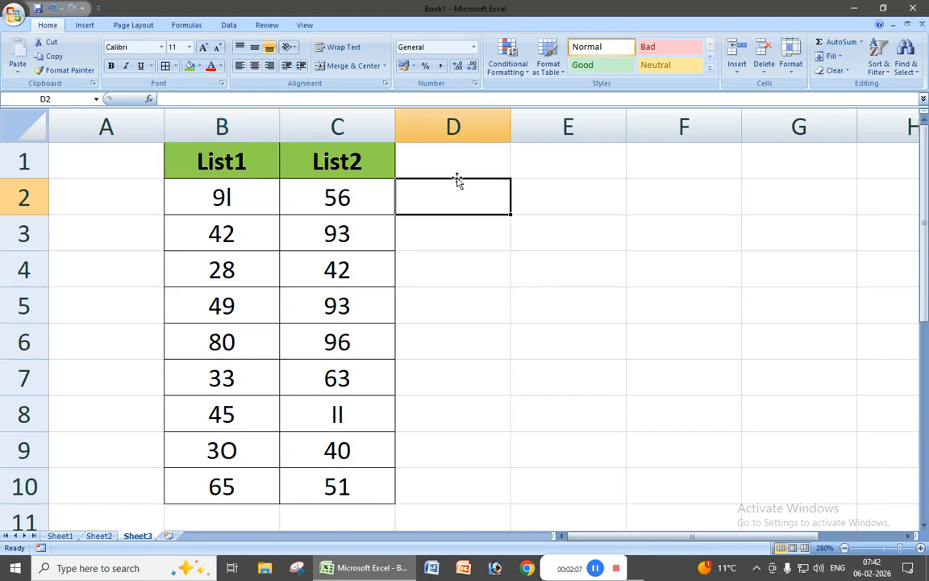
pyautogui.click(460, 162)
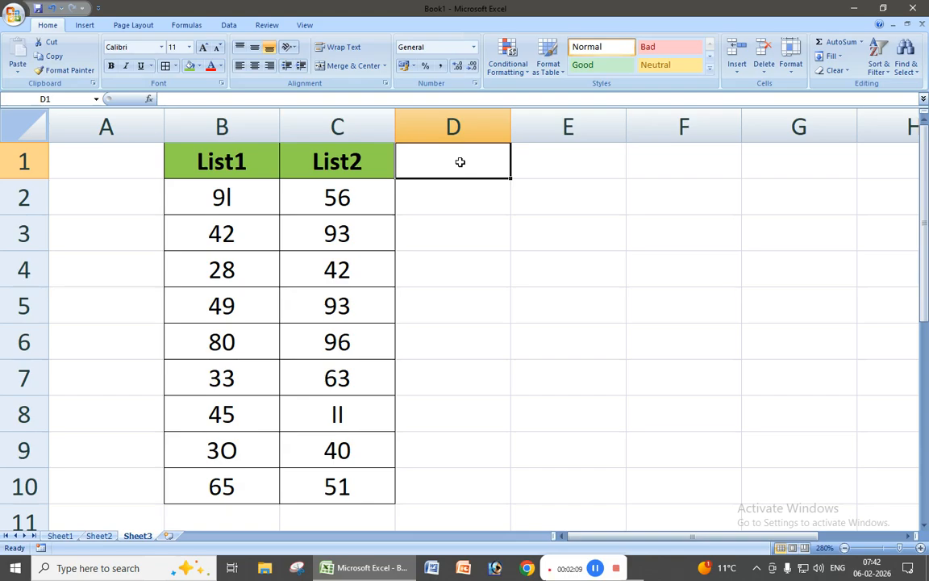
pyautogui.write('IFE')
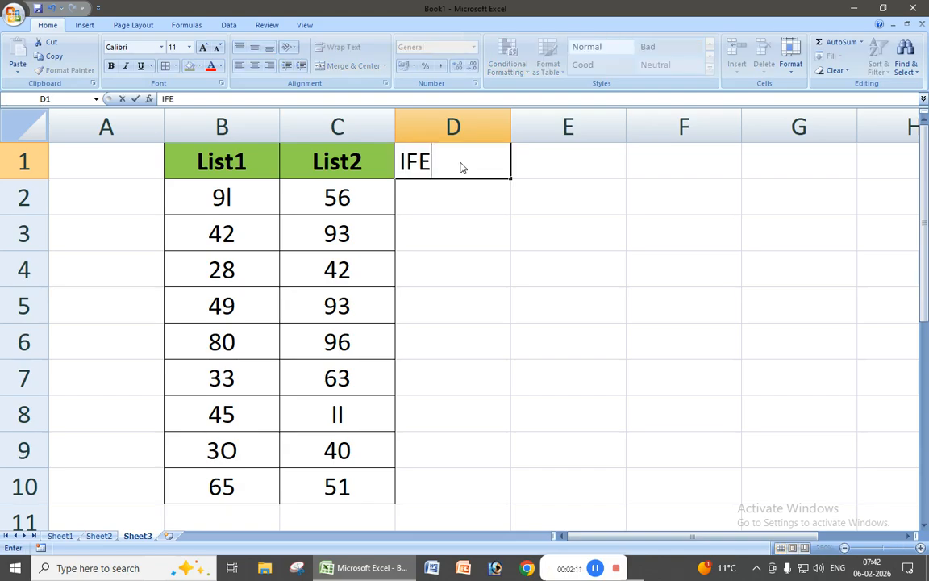
pyautogui.write('RROR')
pyautogui.press('Return')
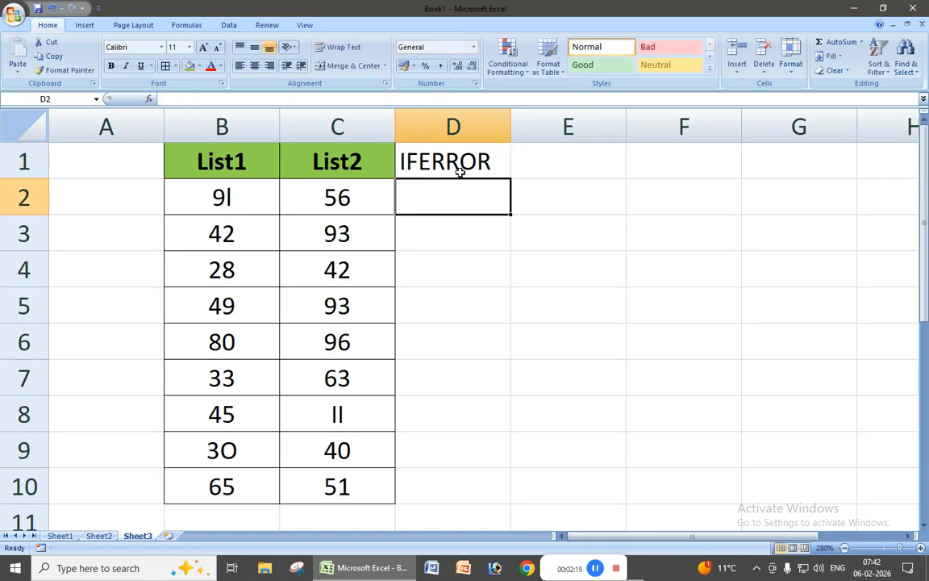
# Apply all borders to D1:D10 and copy the List2 heading's formatting onto the IFERROR heading
pyautogui.moveTo(449, 190); pyautogui.dragTo(430, 481)
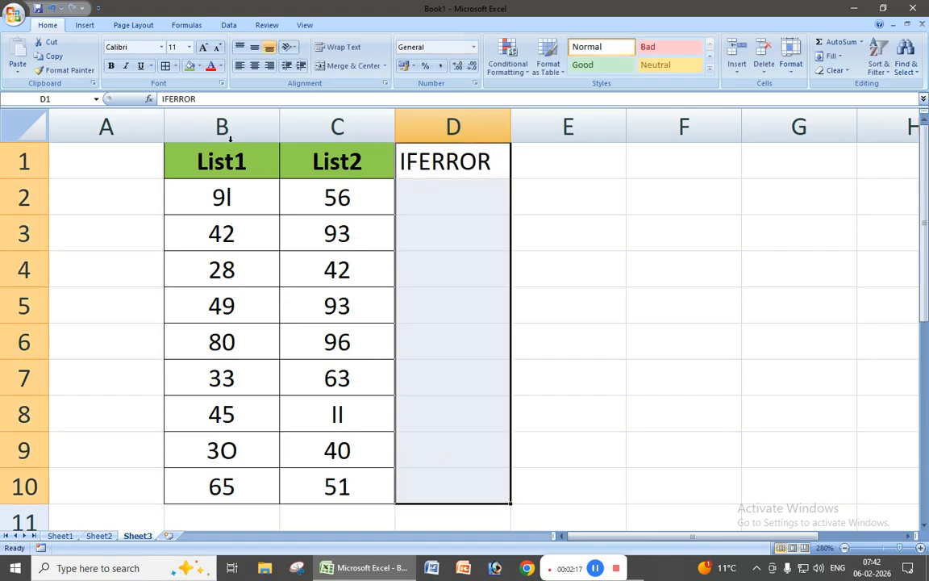
pyautogui.click(436, 165)
pyautogui.click(302, 154)
pyautogui.click(64, 71)
pyautogui.click(478, 163)
# Enter the formula =B2*C2 in D2 and fill it down through D10
pyautogui.click(444, 202)
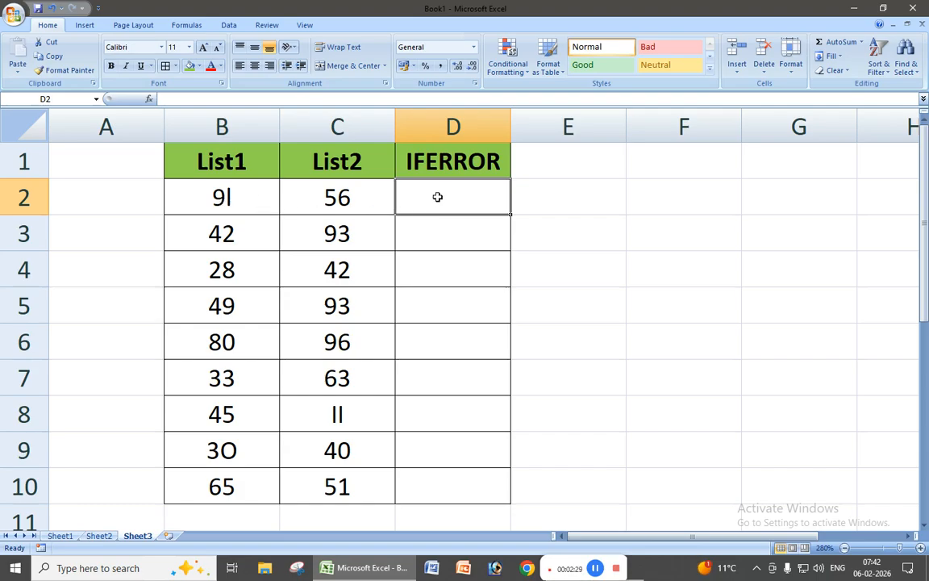
pyautogui.write('=')
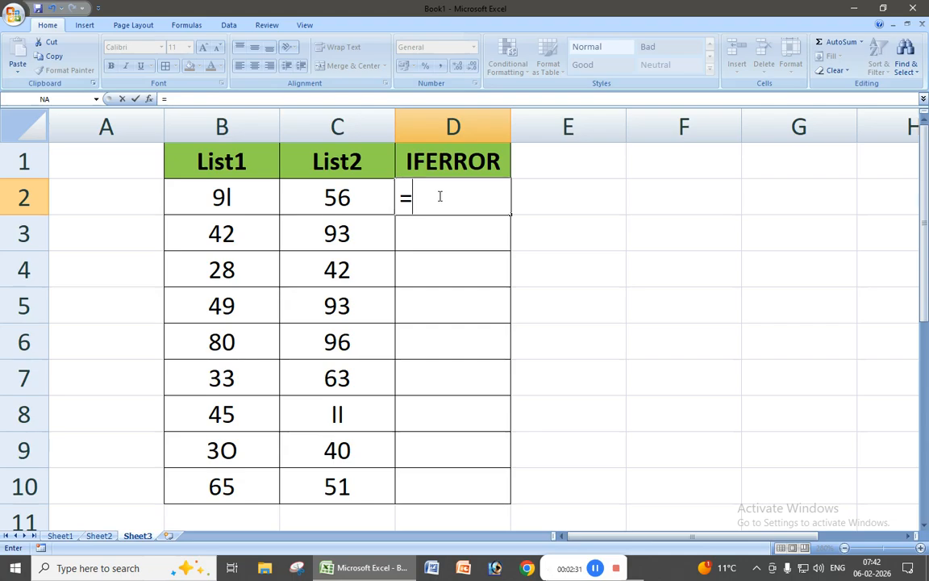
pyautogui.click(228, 197)
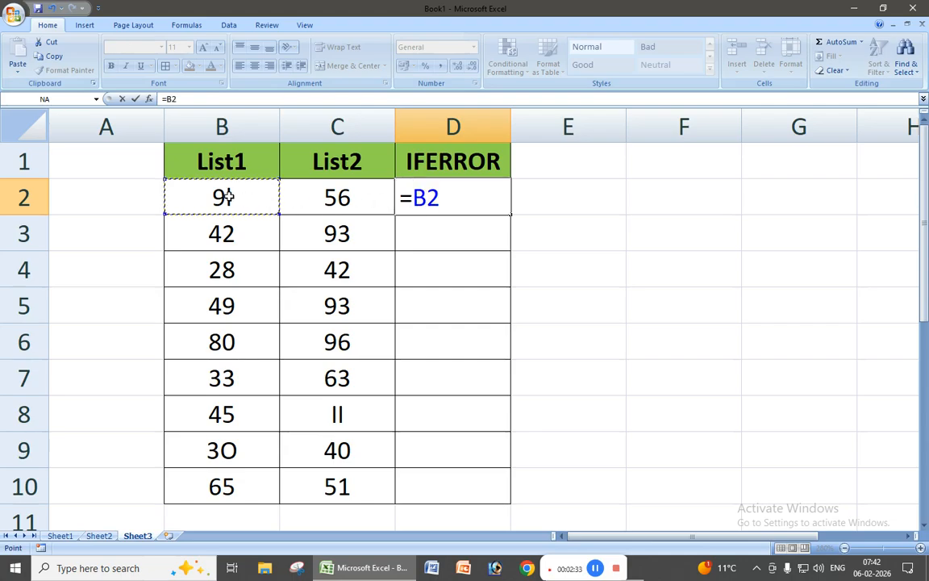
pyautogui.write('*')
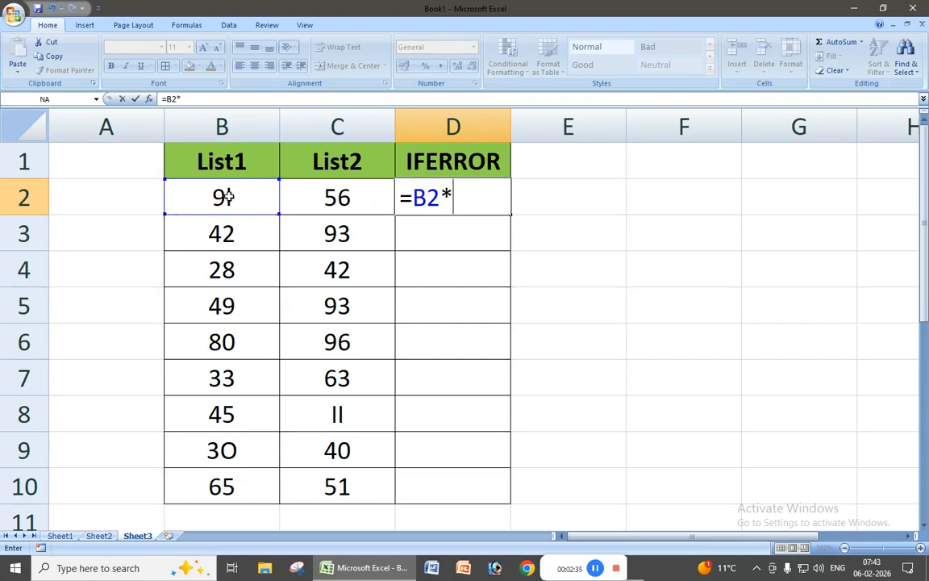
pyautogui.click(324, 203)
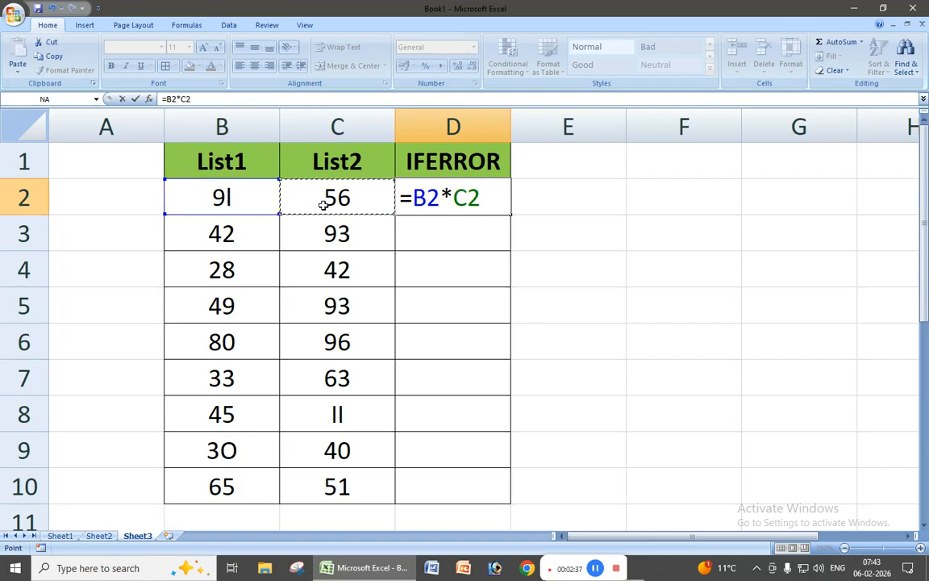
pyautogui.press('Return')
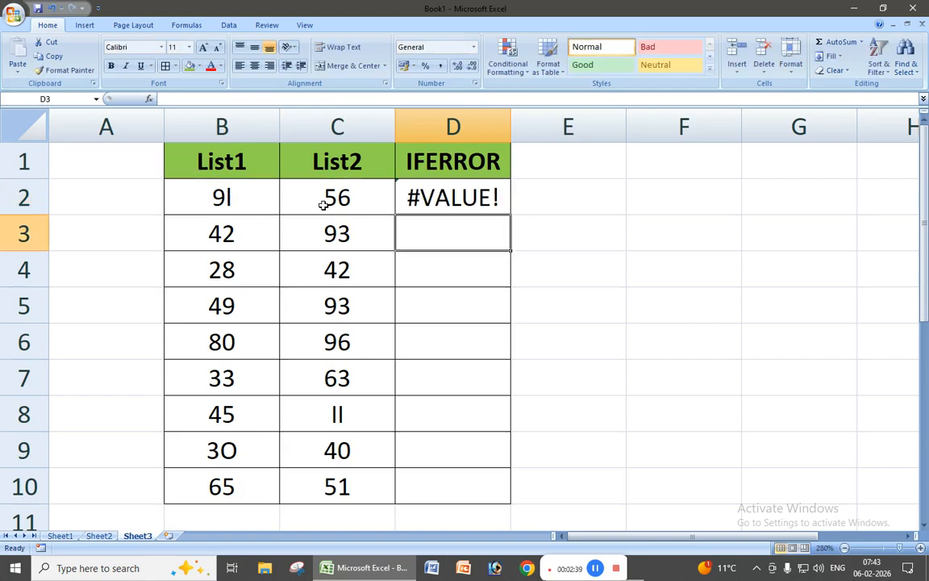
pyautogui.click(453, 198)
pyautogui.moveTo(511, 214); pyautogui.dragTo(505, 493)
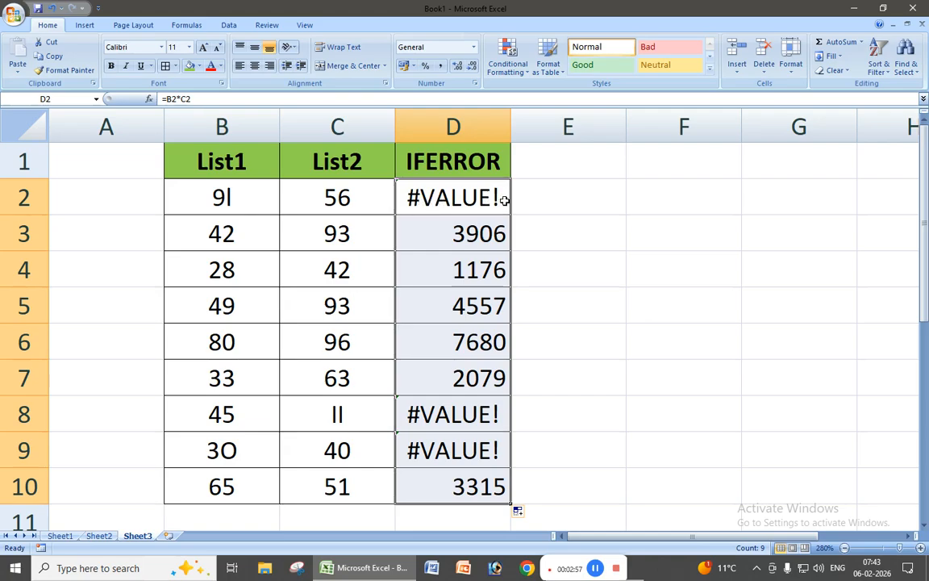
# Enter the formula =IFERROR(D2,"Wrong Data Type") in E2
pyautogui.click(546, 202)
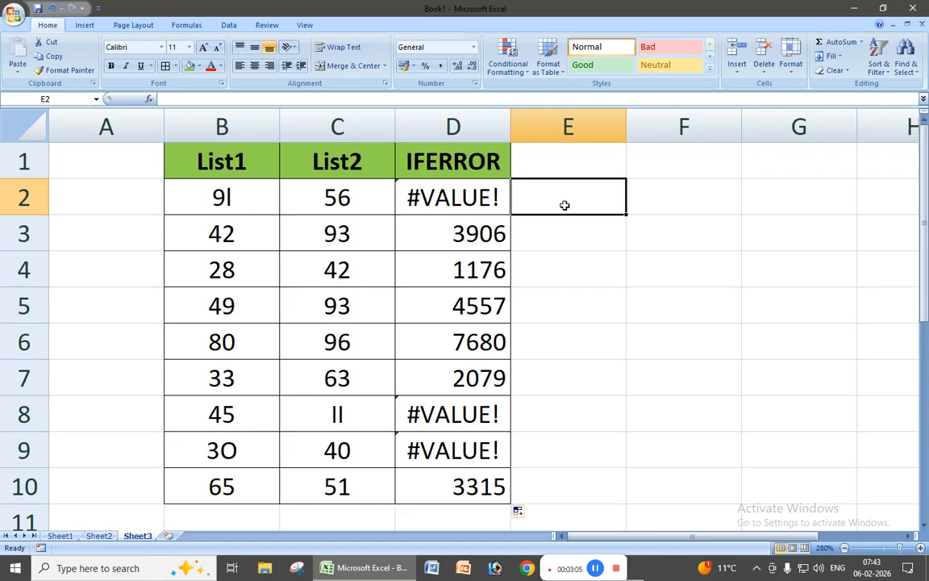
pyautogui.write('=ife')
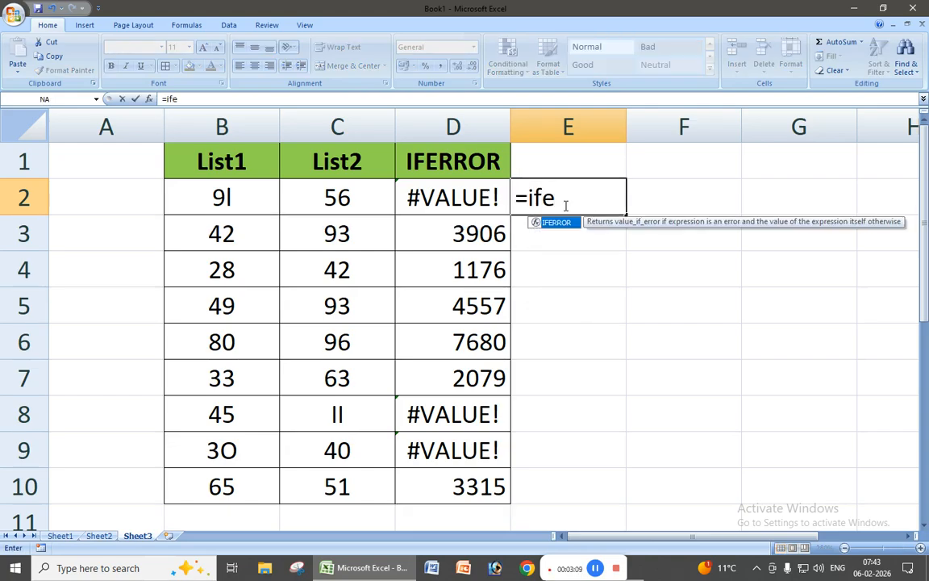
pyautogui.press('Tab')
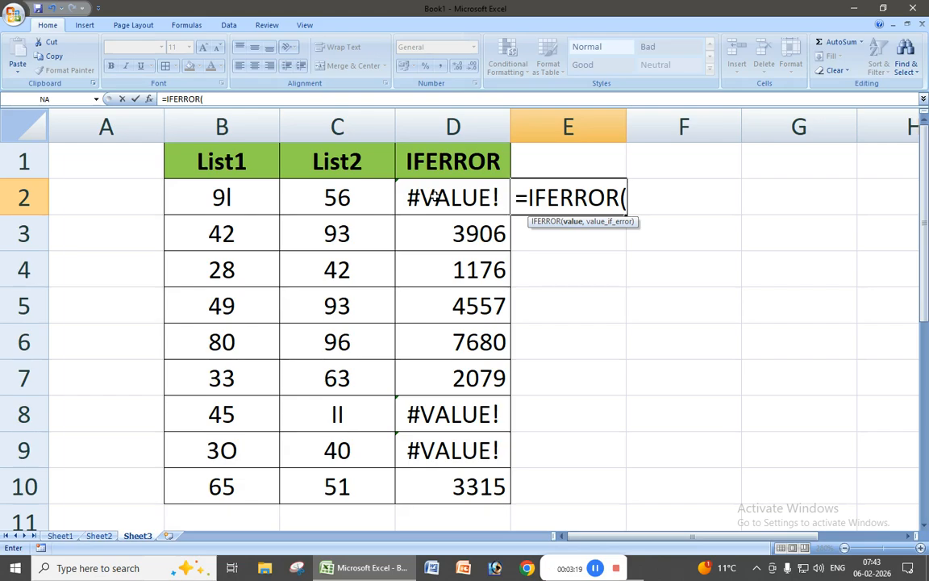
pyautogui.click(434, 196)
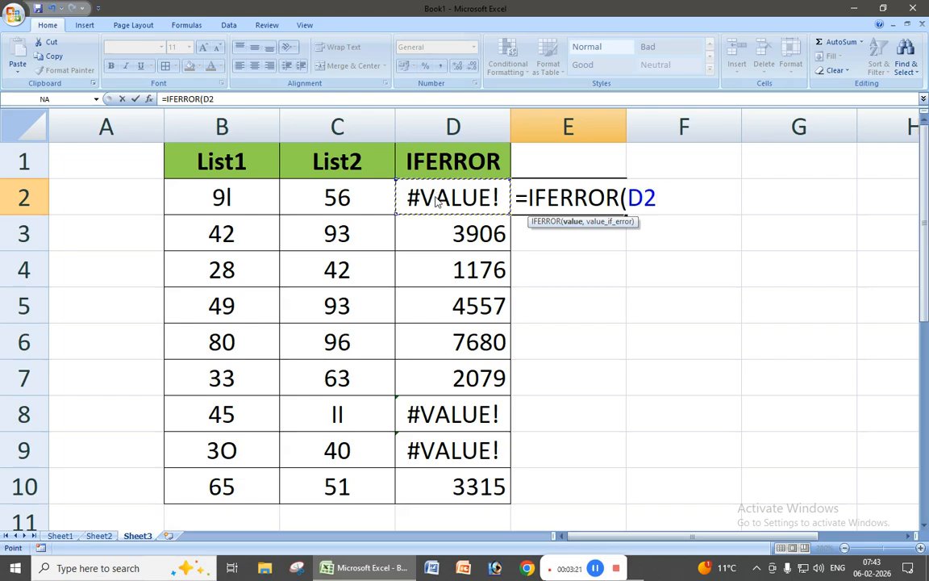
pyautogui.write(',')
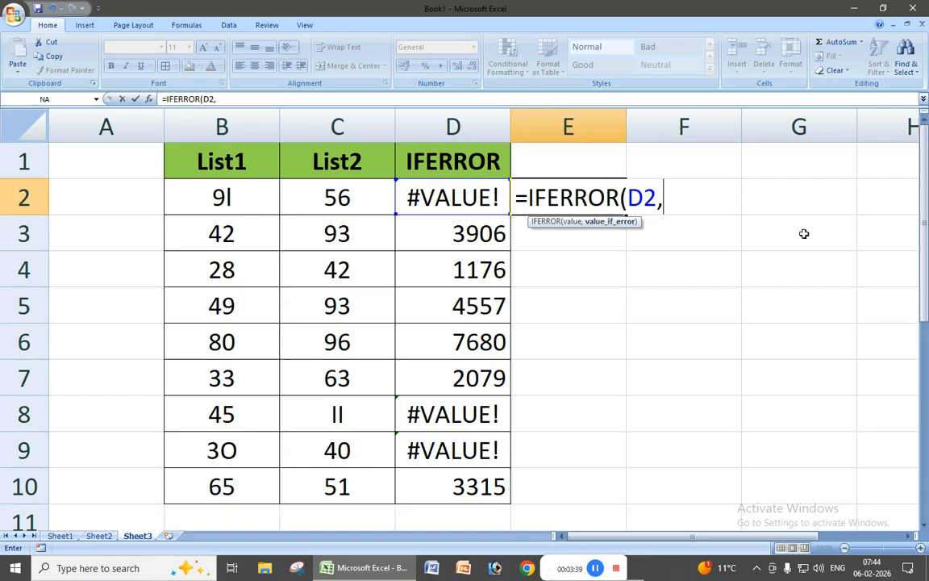
pyautogui.write('"Wron')
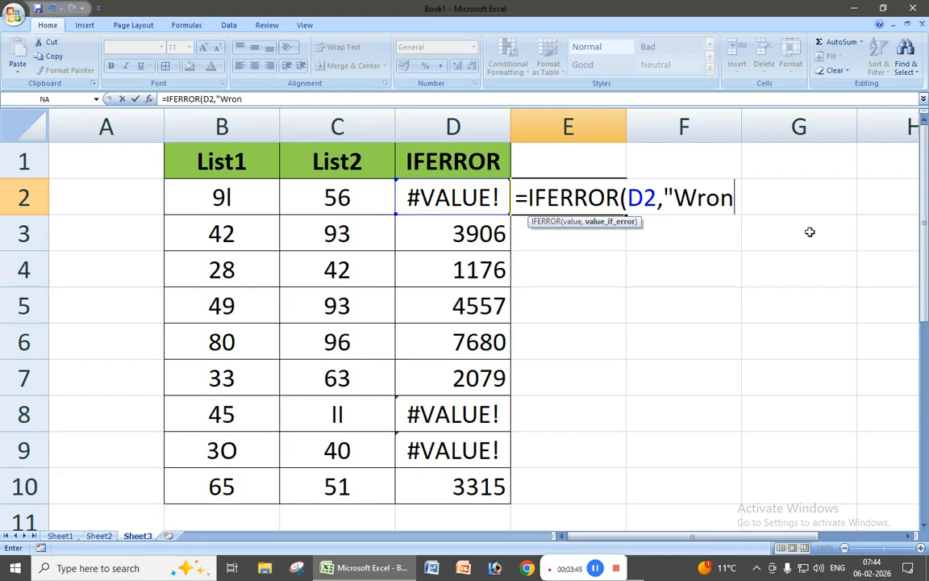
pyautogui.write('g Data T')
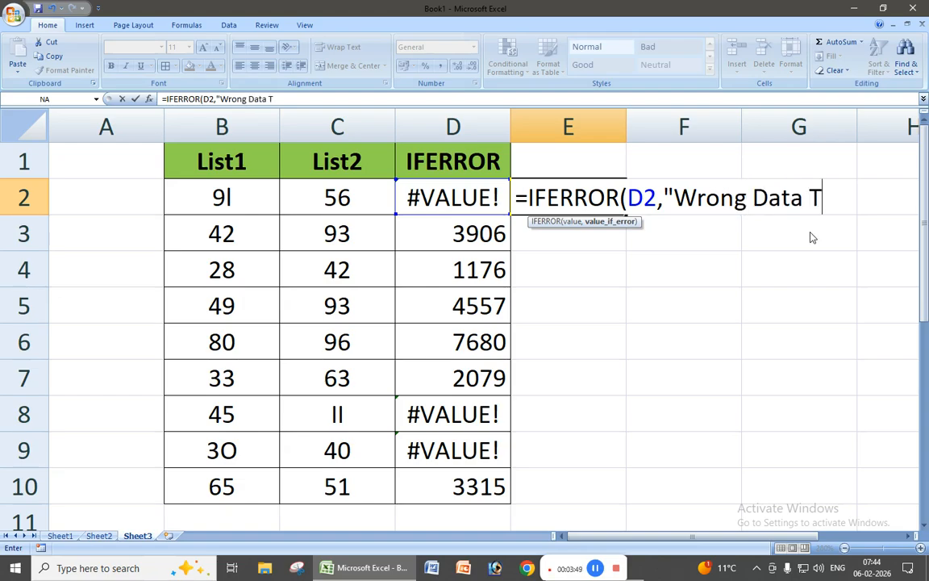
pyautogui.write('ype')
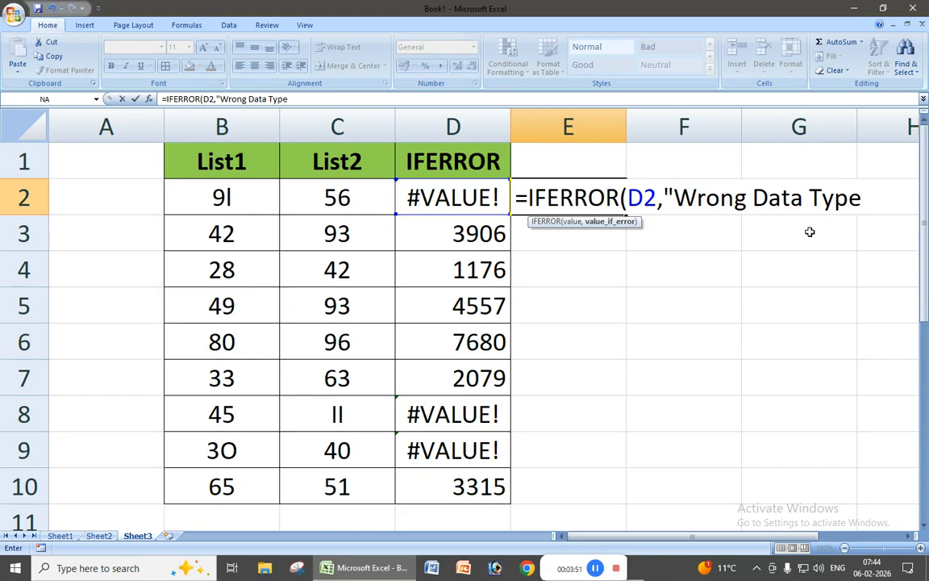
pyautogui.write('")')
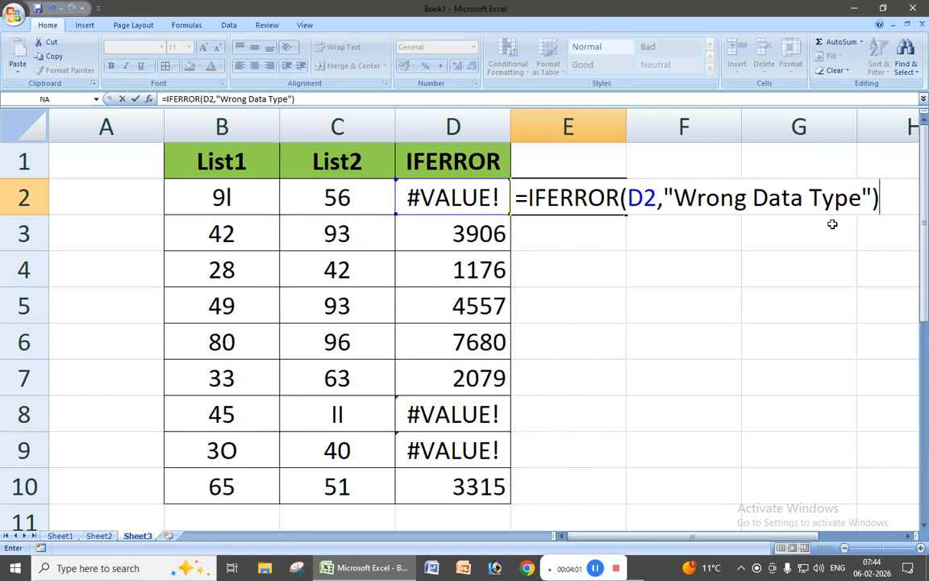
pyautogui.press('Return')
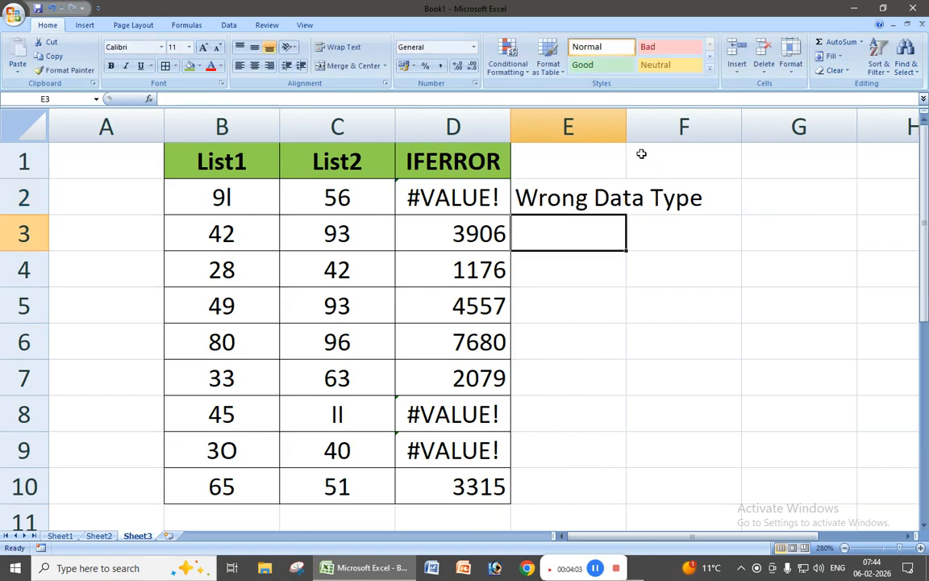
# Fill the IFERROR formula from E2 down through E10
pyautogui.click(585, 200)
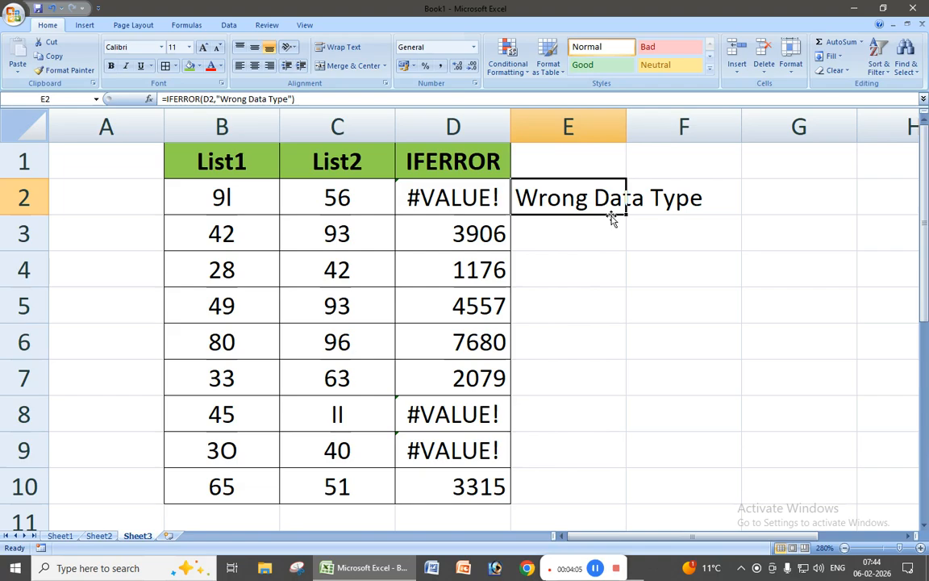
pyautogui.moveTo(625, 214); pyautogui.dragTo(599, 491)
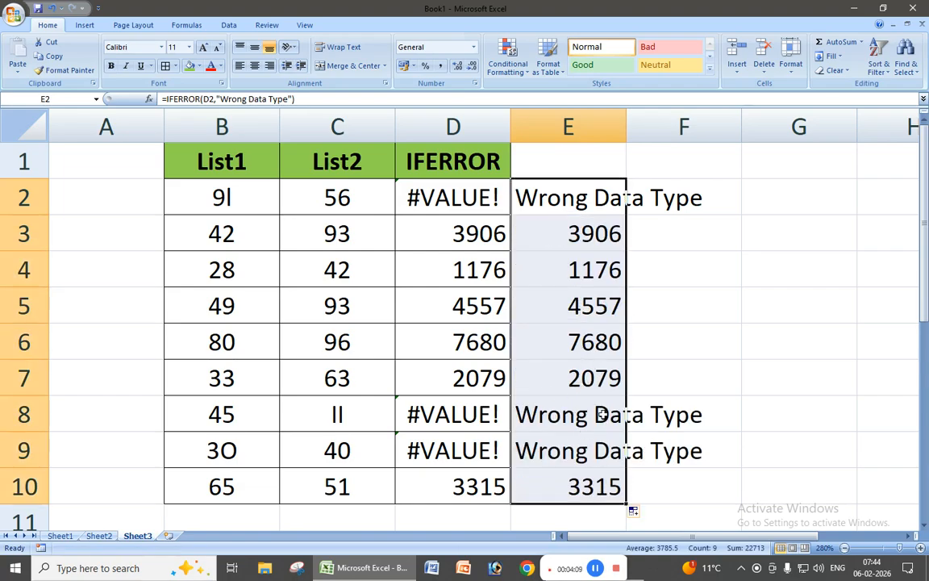
pyautogui.click(738, 385)
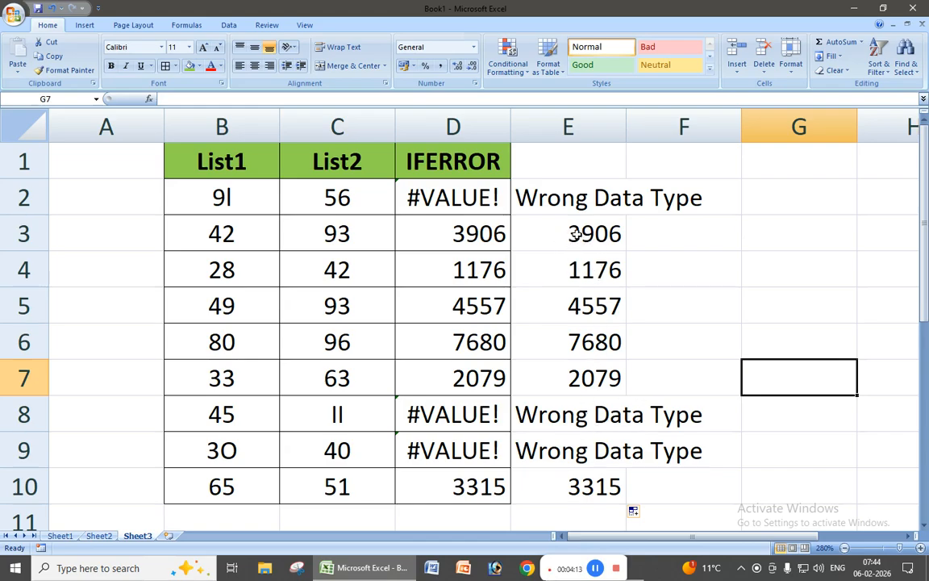
# Examine the full IFERROR formula in E2, leaving the cell without changes
pyautogui.click(578, 203)
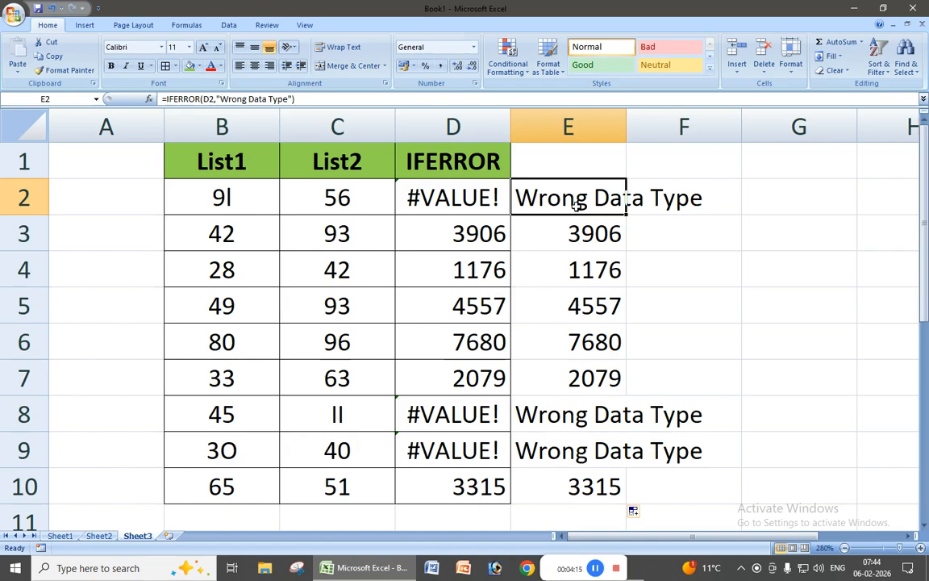
pyautogui.doubleClick(578, 203)
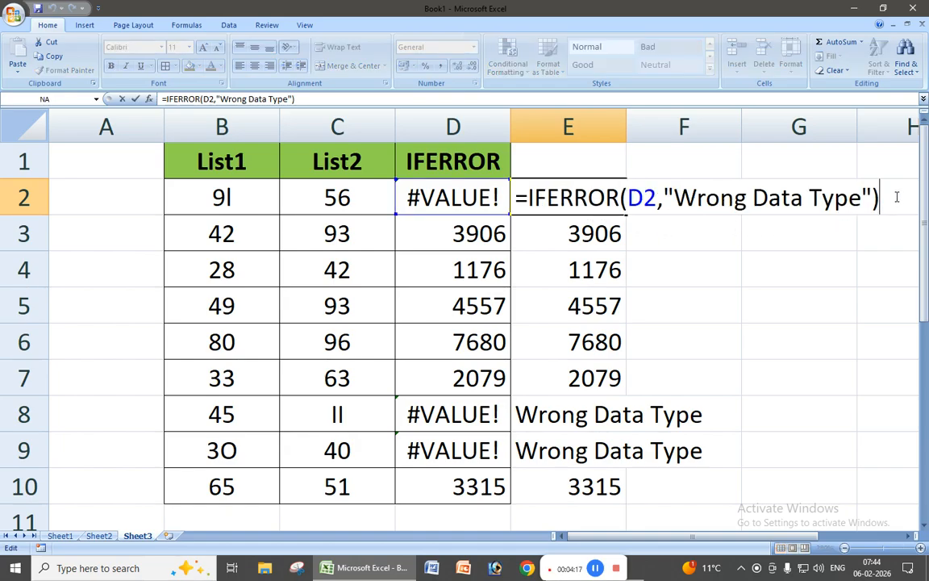
pyautogui.moveTo(879, 198); pyautogui.dragTo(534, 203)
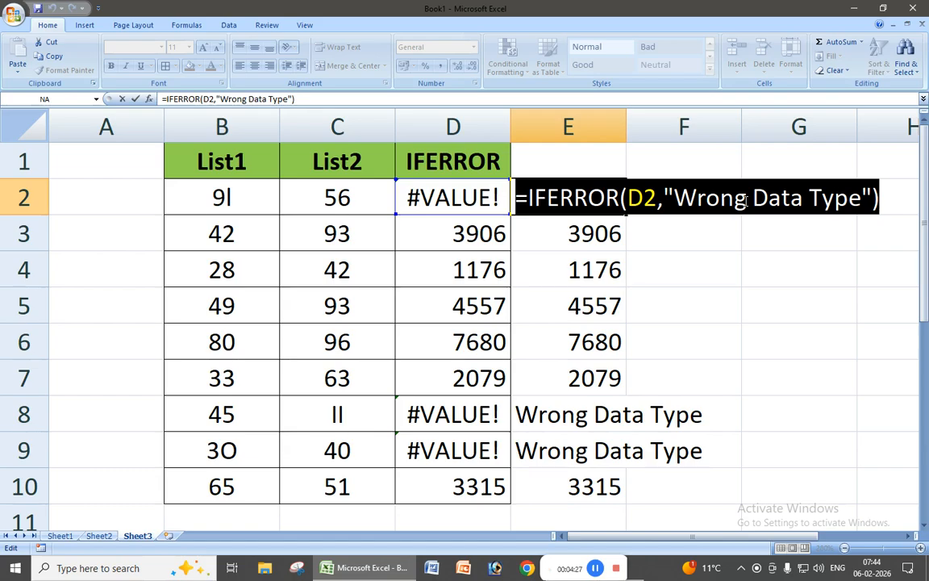
pyautogui.press('Escape')
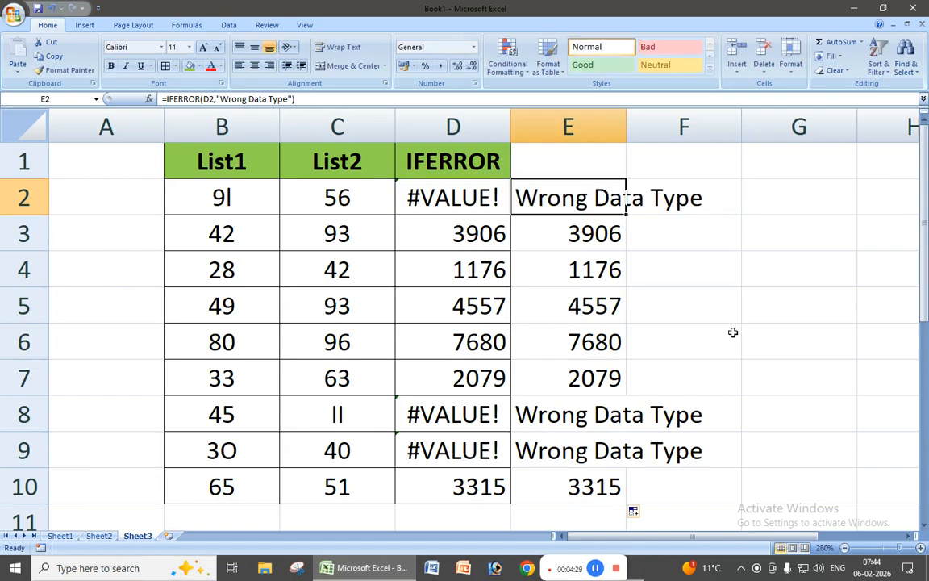
pyautogui.doubleClick(576, 208)
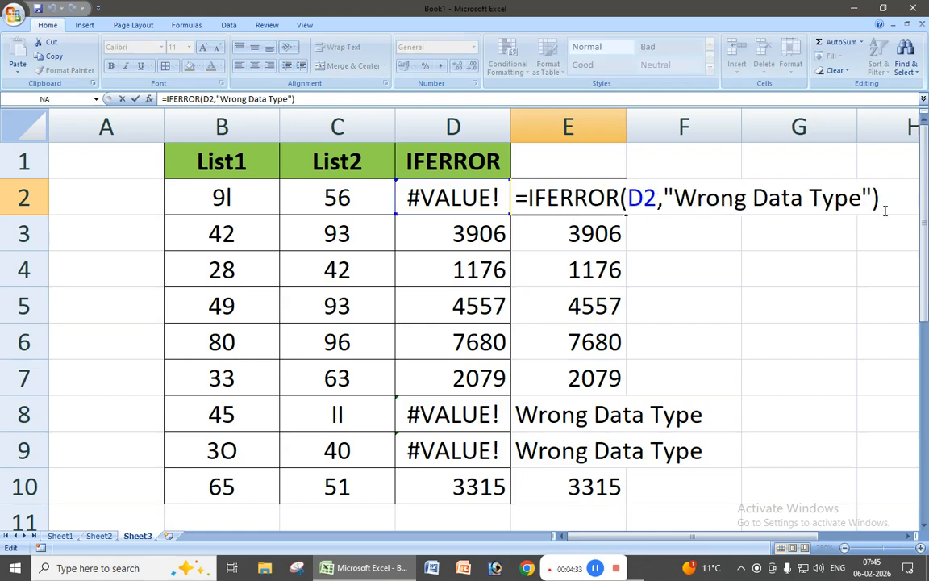
pyautogui.moveTo(871, 200); pyautogui.dragTo(520, 201)
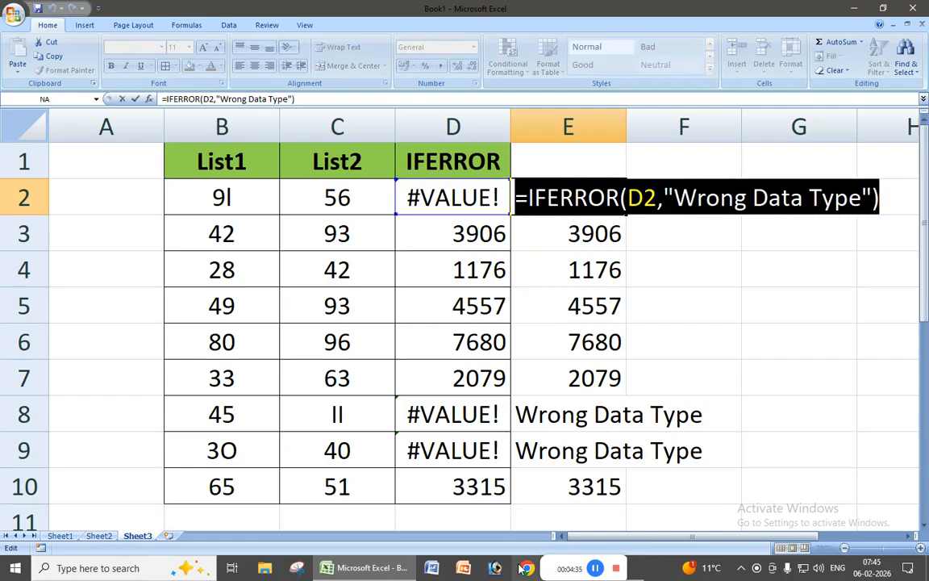
pyautogui.press('Escape')
pyautogui.hotkey('ctrl', 'c')
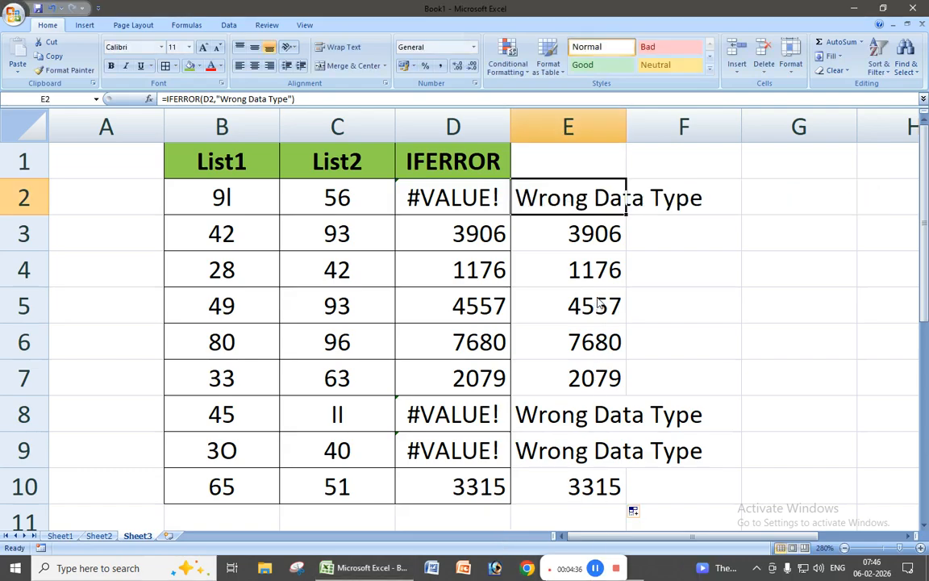
pyautogui.press('Return')
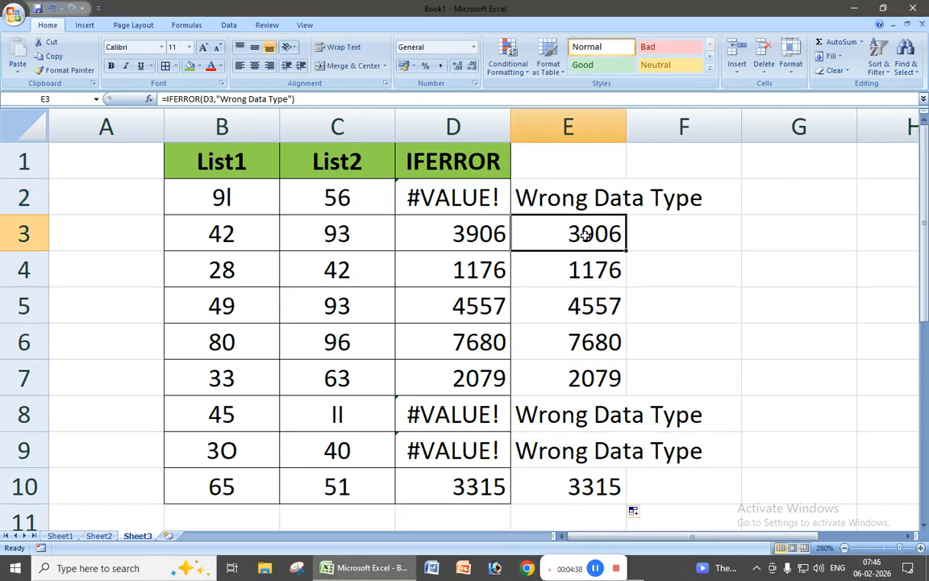
# Compare the multiplication results in D2:D10 with the IFERROR results in E2:E10
pyautogui.click(452, 196)
pyautogui.moveTo(452, 196); pyautogui.dragTo(448, 481)
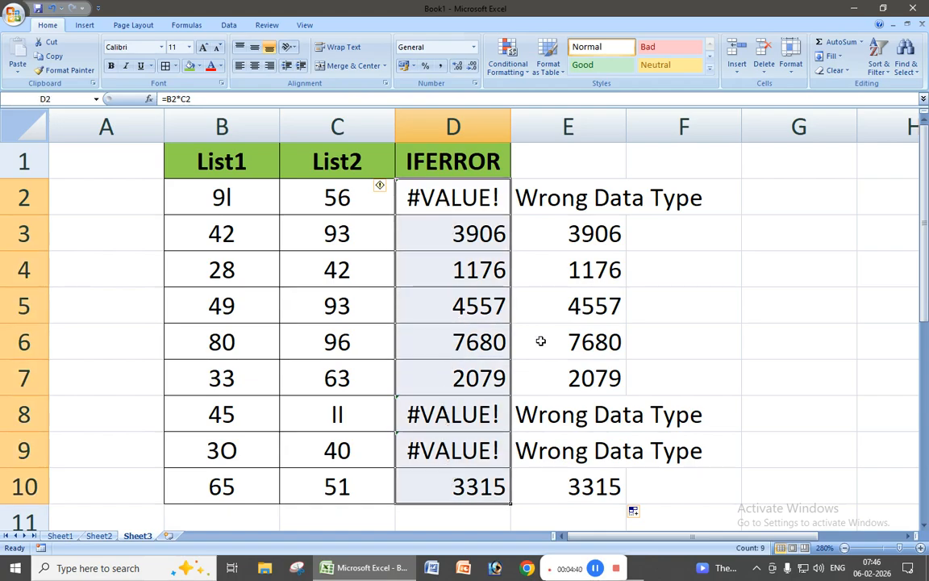
pyautogui.moveTo(559, 206); pyautogui.dragTo(574, 480)
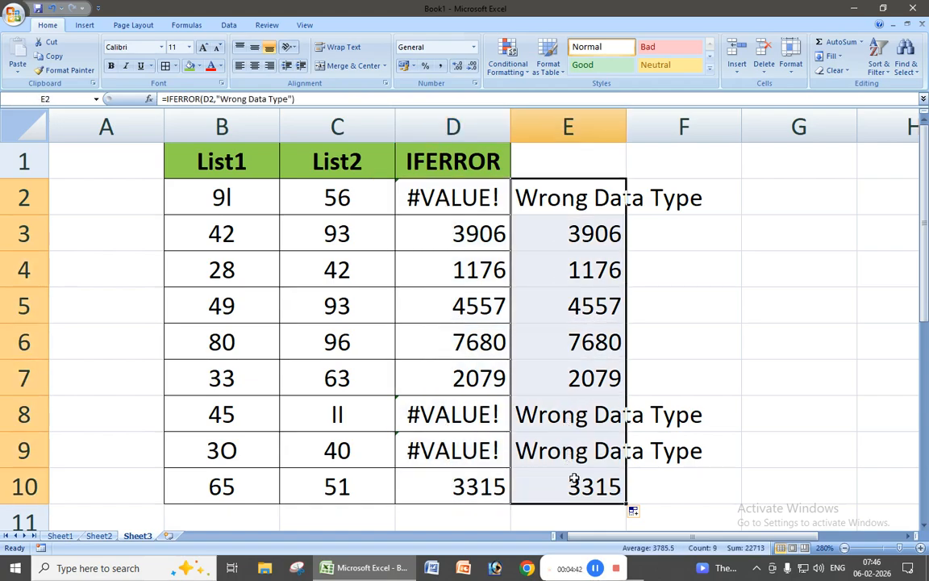
# Clear the IFERROR formulas from E2:E10 and the multiplication formulas from D2:D10
pyautogui.press('Delete')
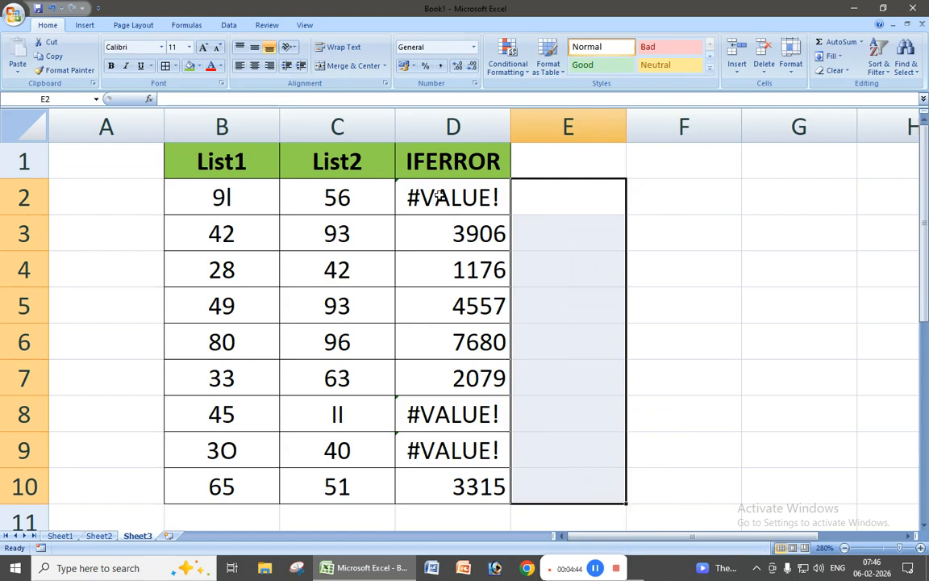
pyautogui.click(440, 200)
pyautogui.moveTo(440, 201); pyautogui.dragTo(445, 485)
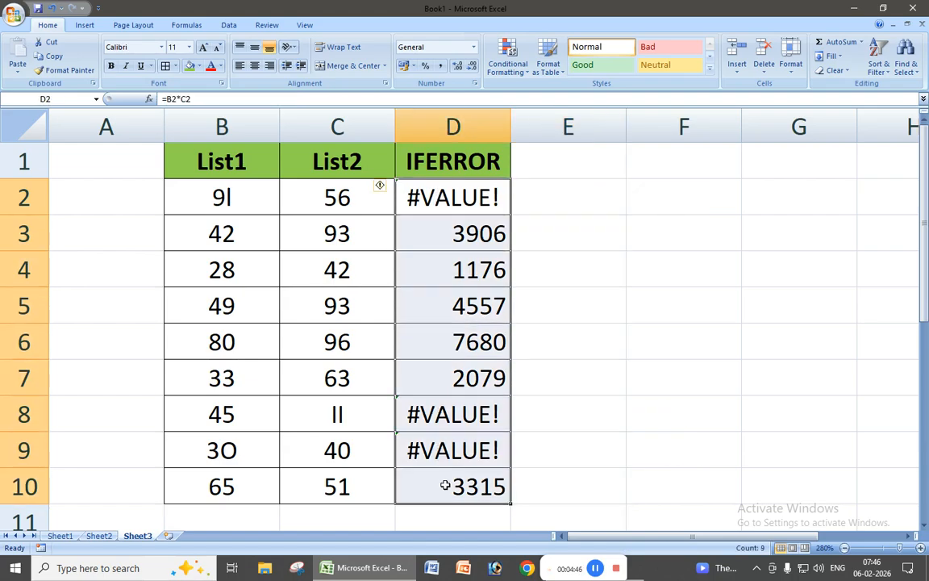
pyautogui.press('Delete')
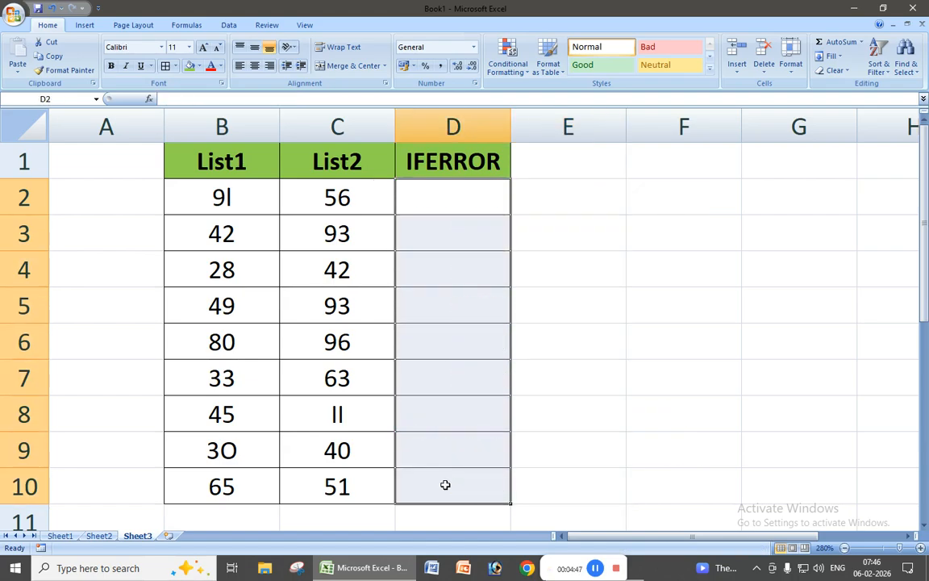
# Enter the combined formula =IFERROR(B2*C2,"Wrong Data Type") in D2
pyautogui.click(447, 198)
pyautogui.write('=ife')
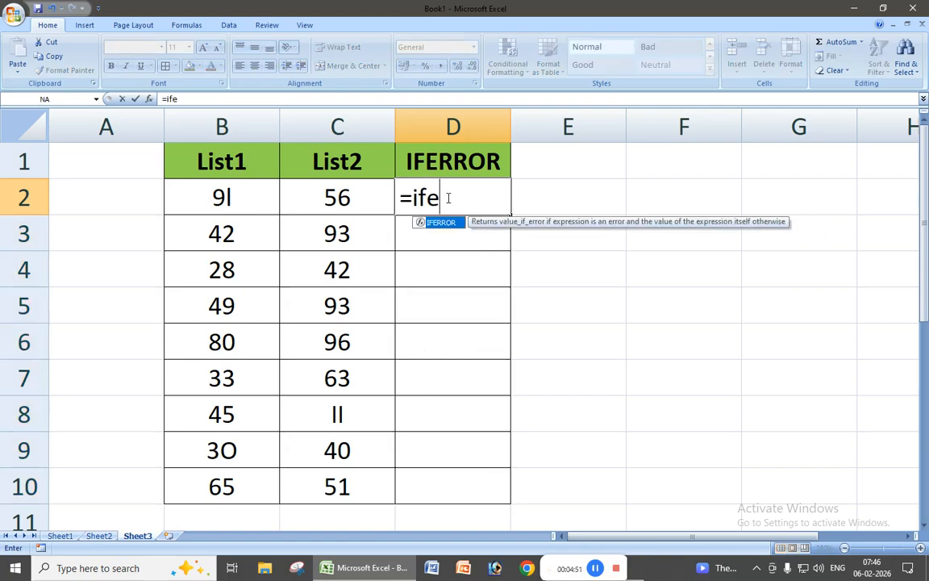
pyautogui.press('Tab')
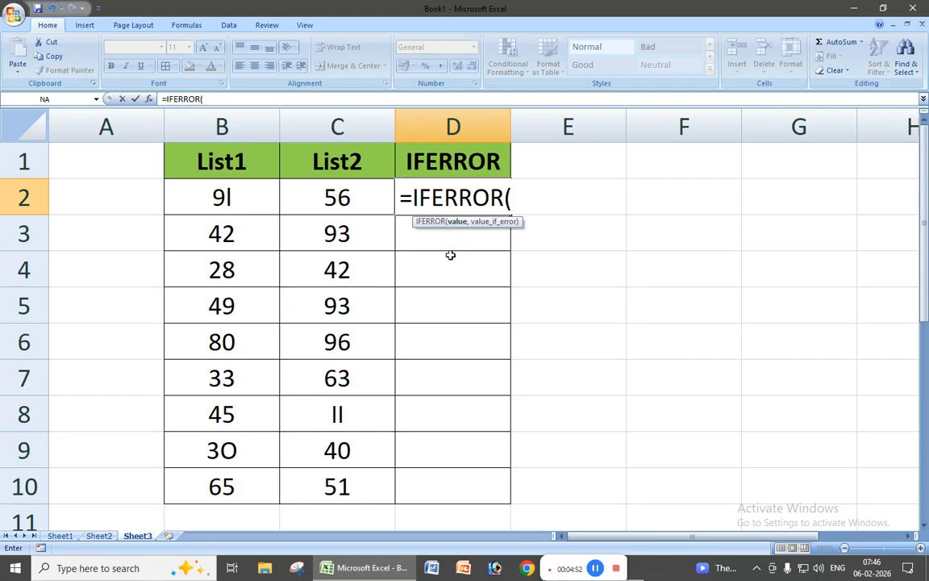
pyautogui.click(229, 200)
pyautogui.write('*')
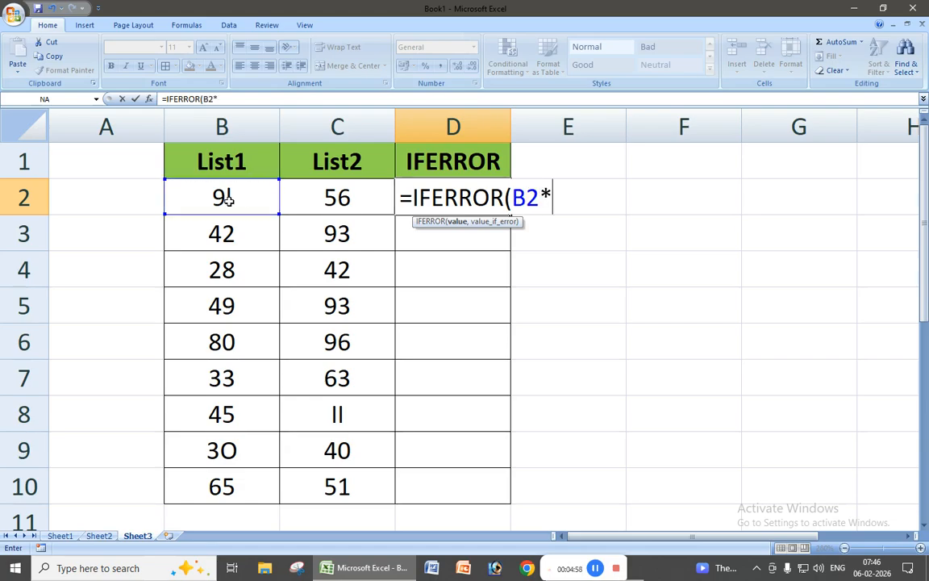
pyautogui.click(294, 196)
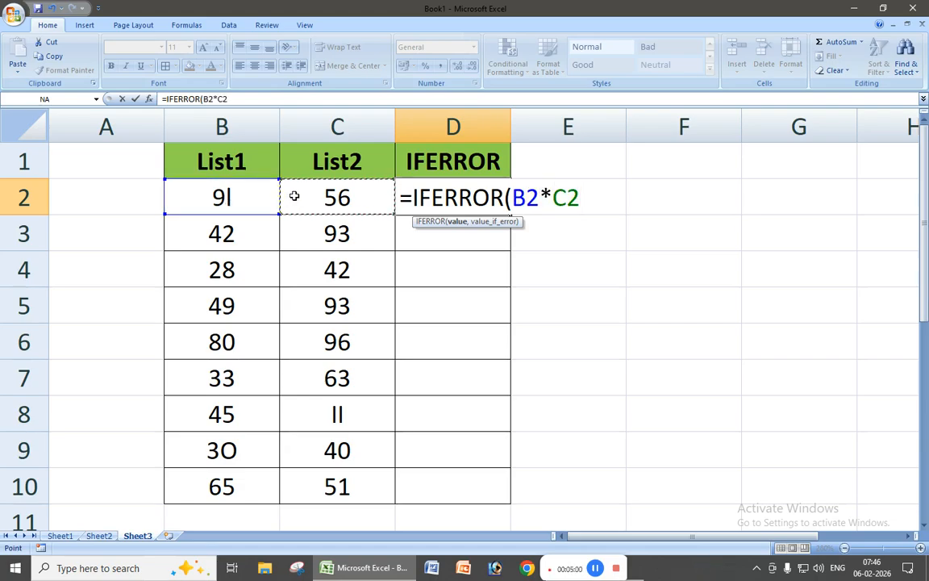
pyautogui.write(',')
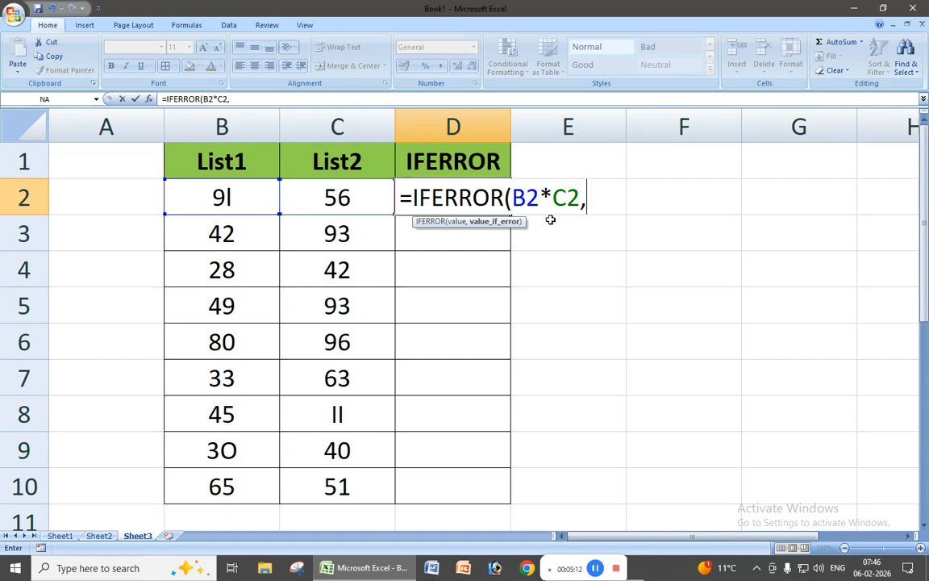
pyautogui.write('"Wrong ')
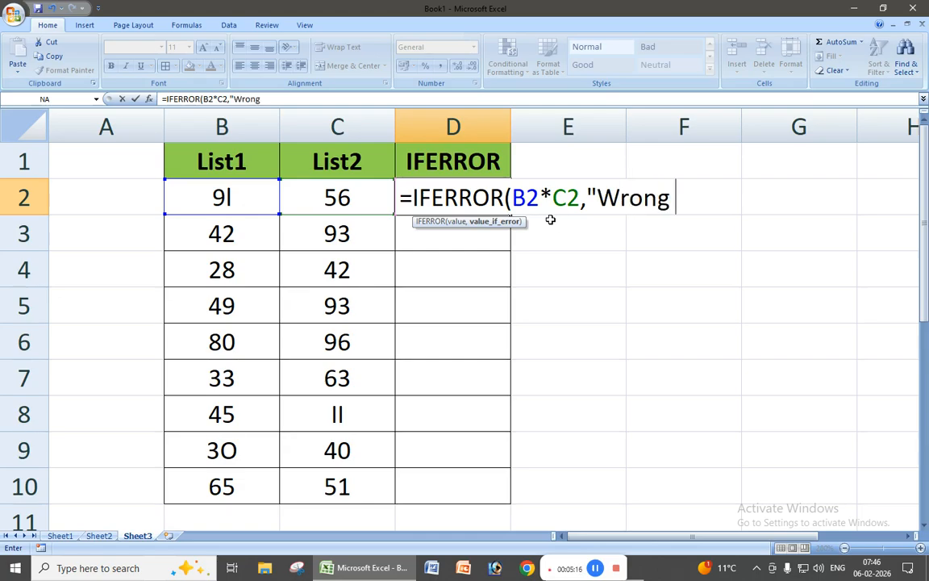
pyautogui.write('Data Type')
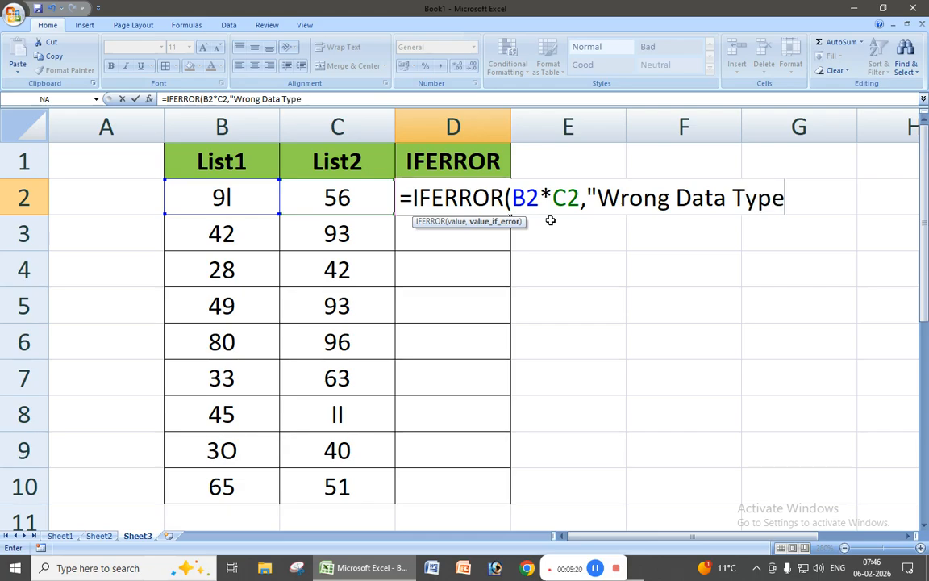
pyautogui.write('")')
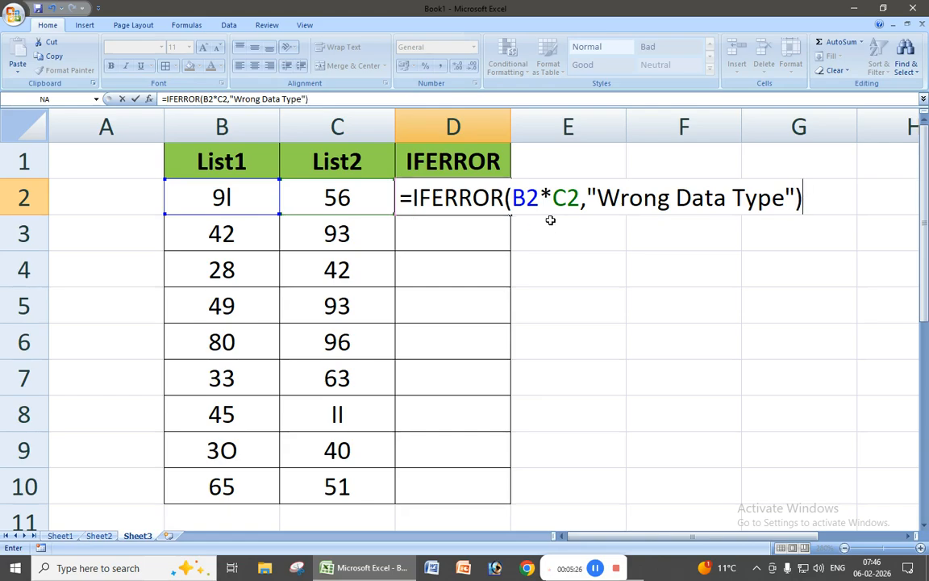
pyautogui.press('Return')
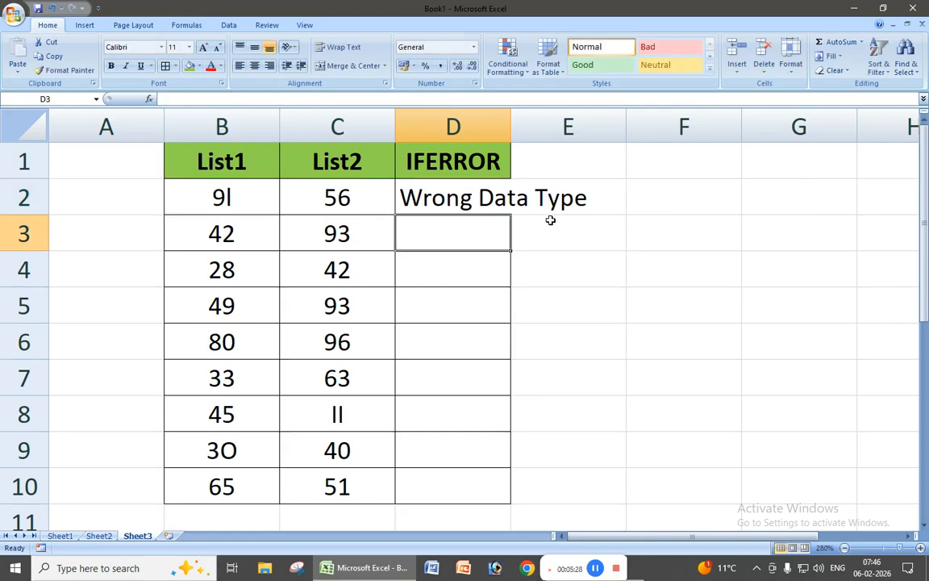
# Autofit column D to its contents and fill the D2 formula down through D10
pyautogui.doubleClick(510, 121)
pyautogui.click(569, 198)
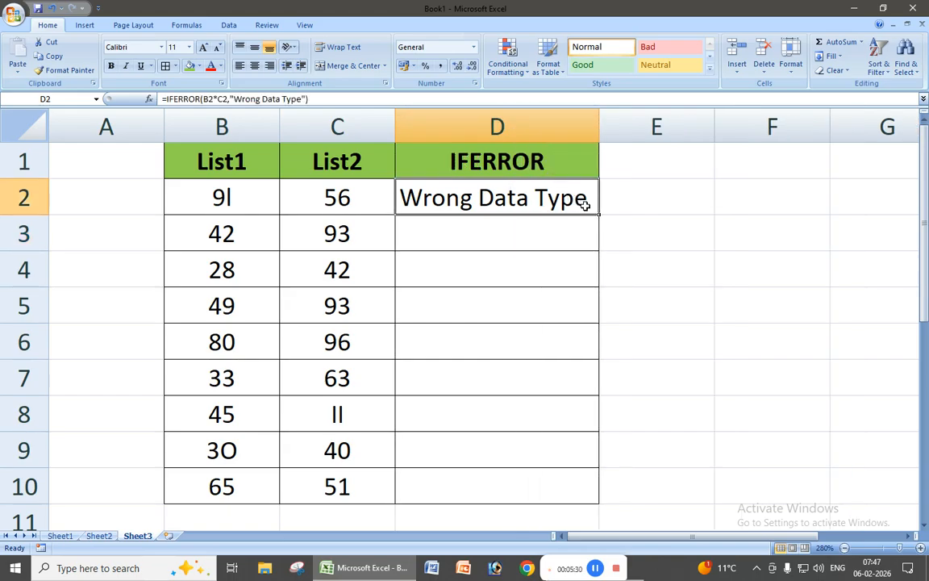
pyautogui.moveTo(599, 216); pyautogui.dragTo(586, 501)
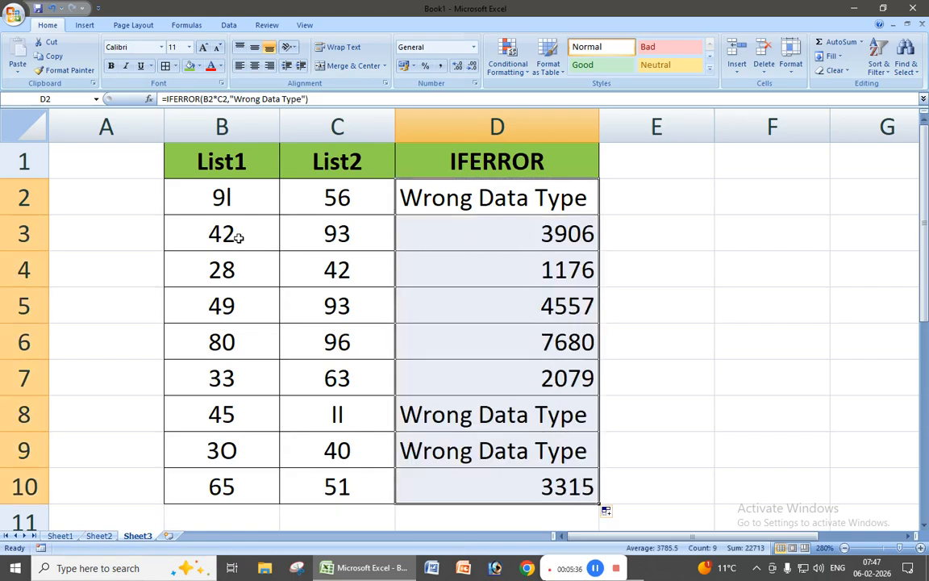
# Correct the faulty list entries by entering 11 in C8 and 30 in B9
pyautogui.click(459, 186)
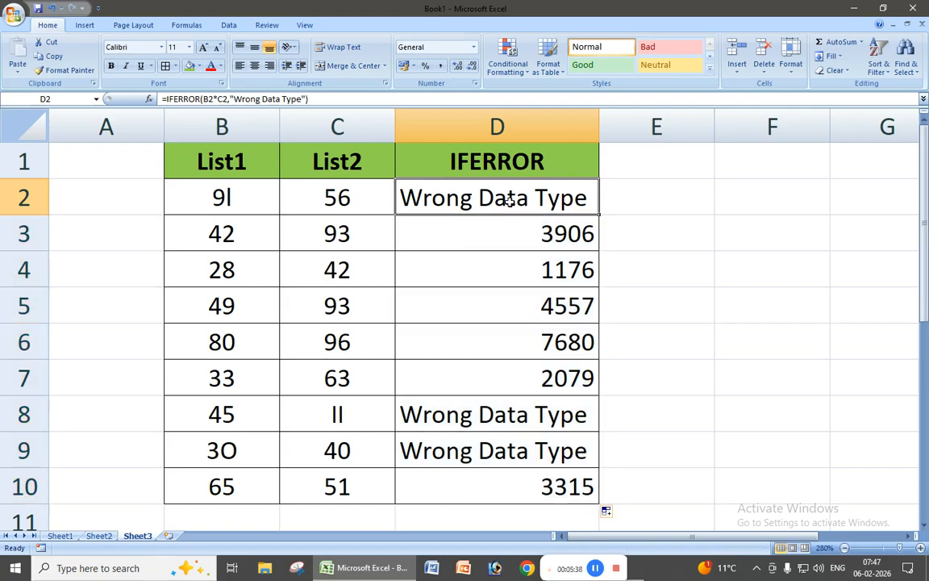
pyautogui.click(482, 415)
pyautogui.click(468, 452)
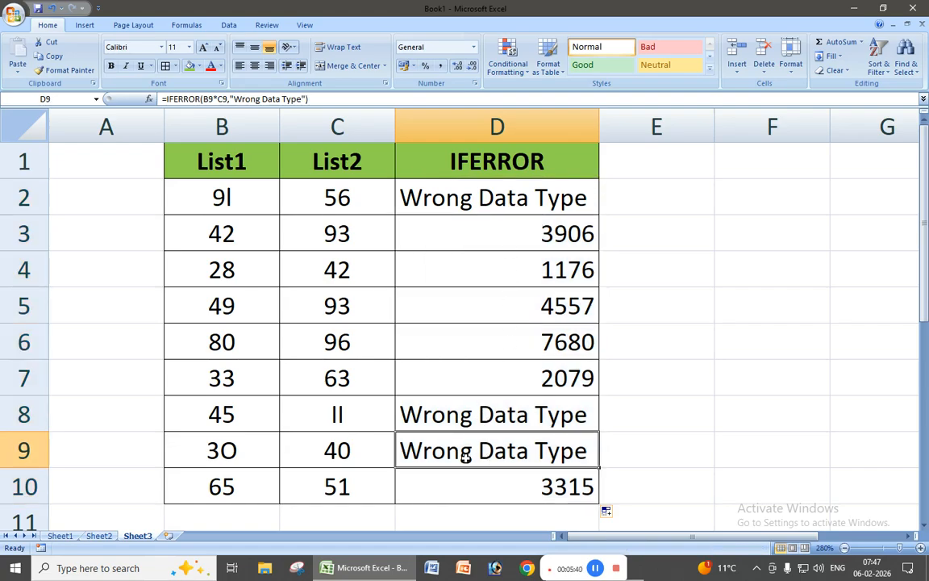
pyautogui.click(333, 411)
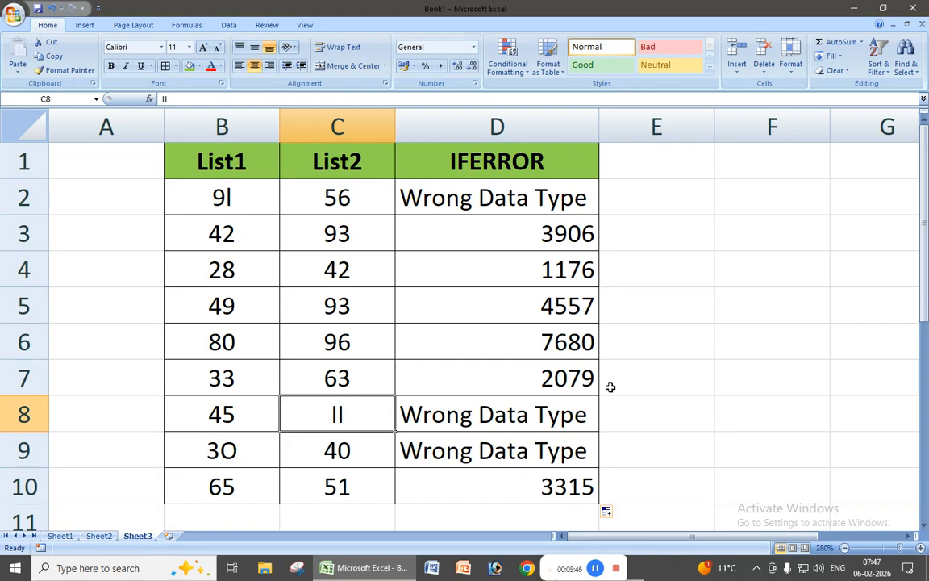
pyautogui.write('11')
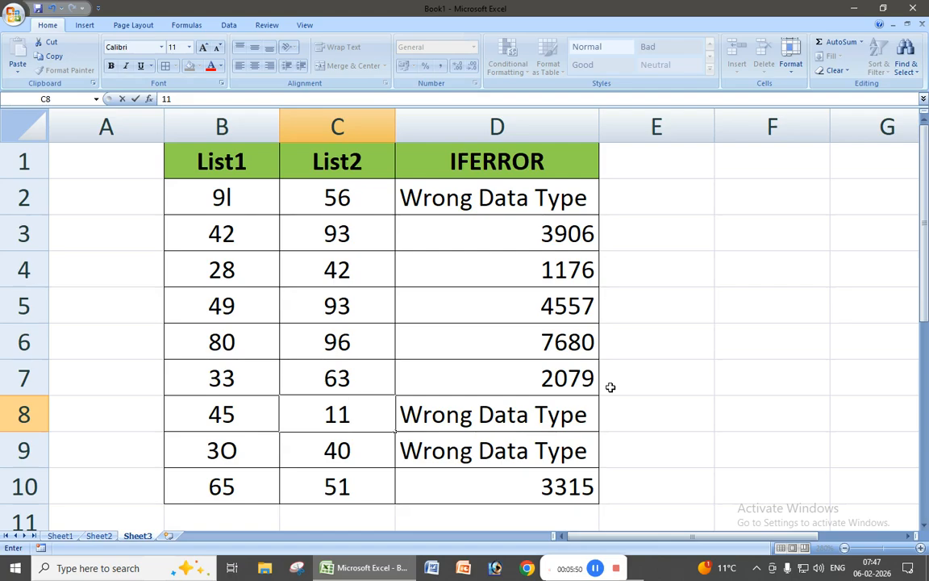
pyautogui.press('Return')
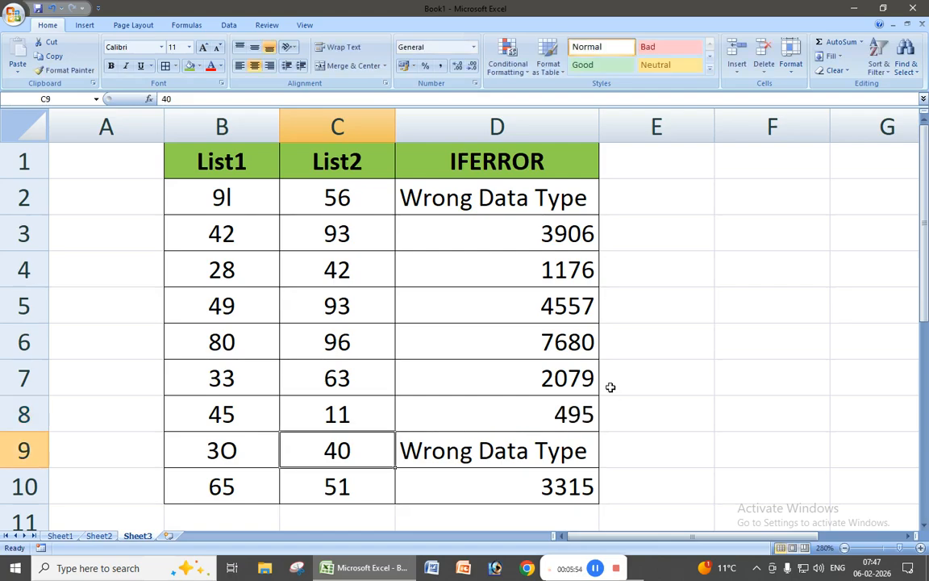
pyautogui.press('Left')
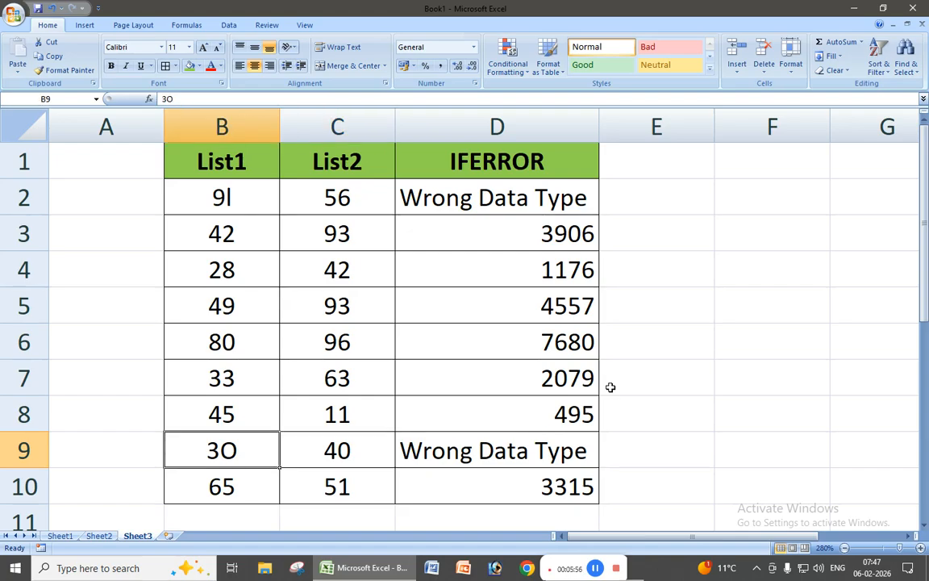
pyautogui.write('30')
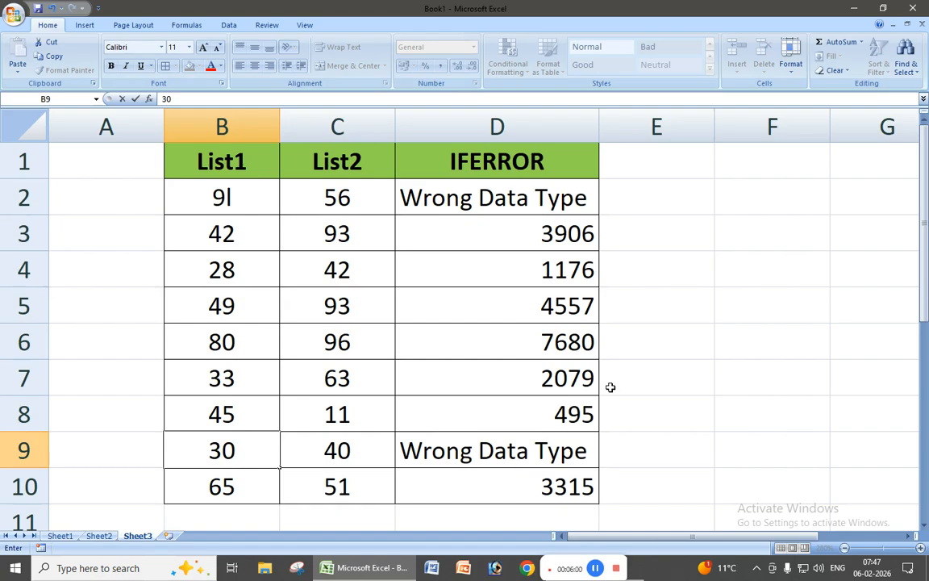
pyautogui.press('Return')
# Replace the List1 number in B6 with the faulty text entry 8l to test the formula
pyautogui.press('Up')
pyautogui.press('Up')
pyautogui.press('Up')
pyautogui.press('Up')
pyautogui.press('Up')
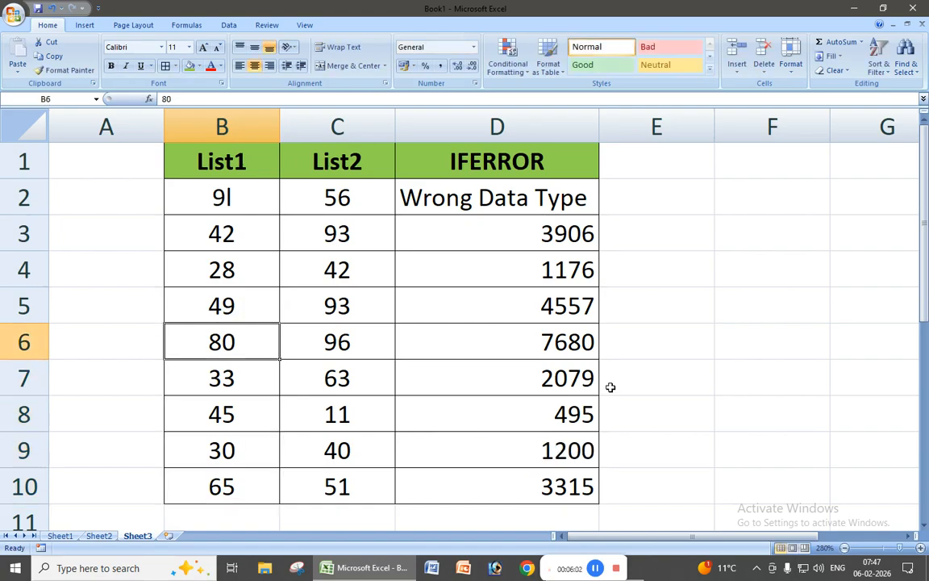
pyautogui.press('Down')
pyautogui.write('8l')
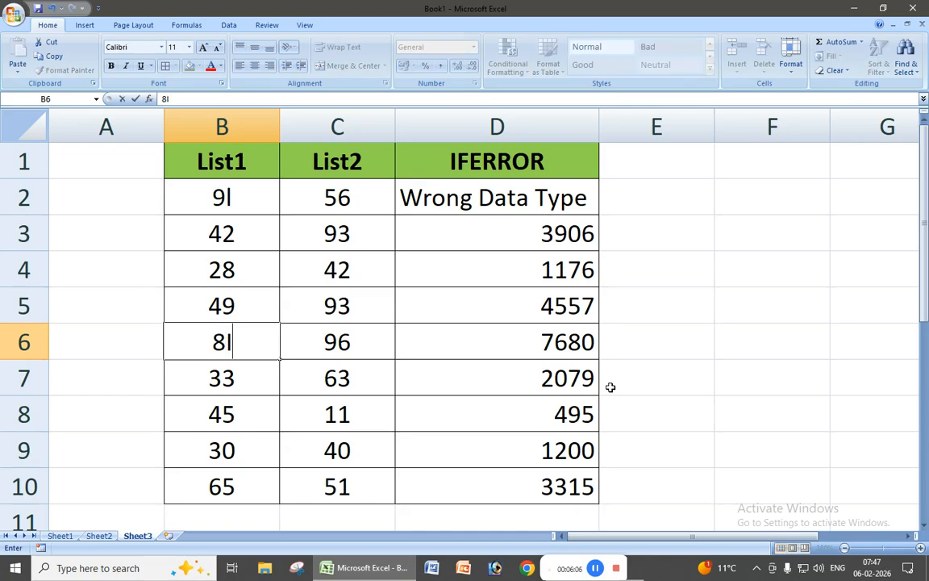
pyautogui.press('Return')
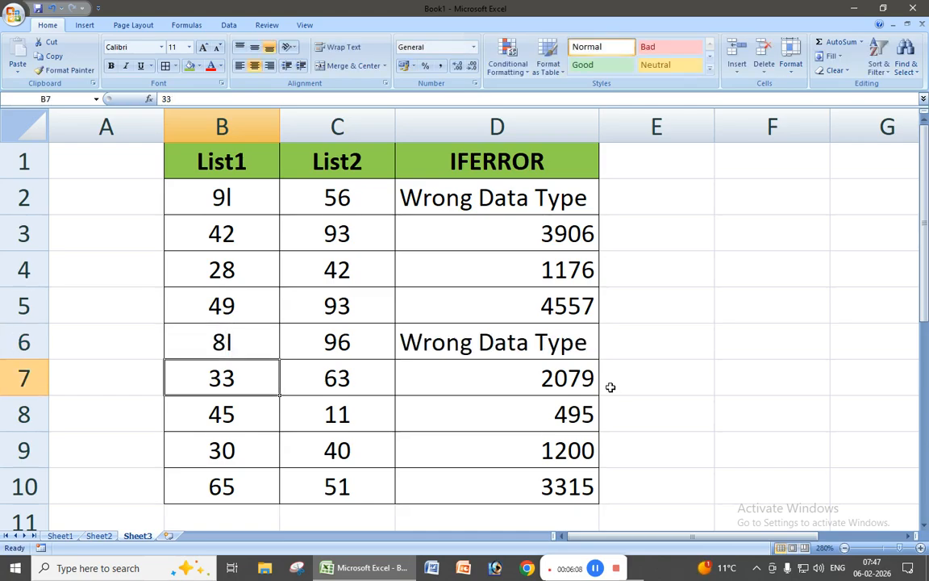